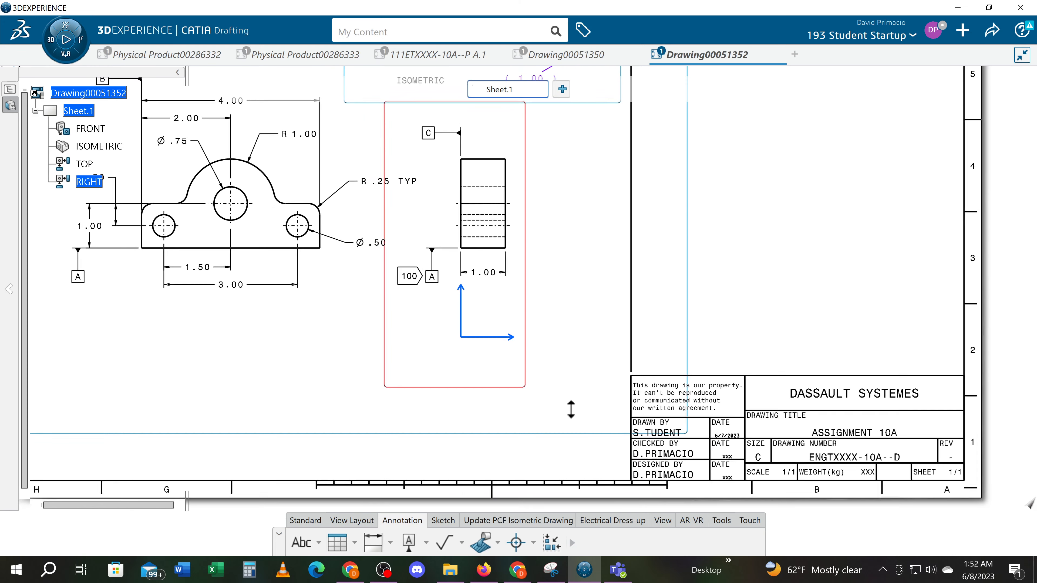
Switch to Chrome and review the 10A assignment, the ET100_10A_SOLN drawing PDF and the General Notes assignment
{"action": "middle_click_drag", "start_coordinate": [565, 406], "coordinate": [613, 433]}
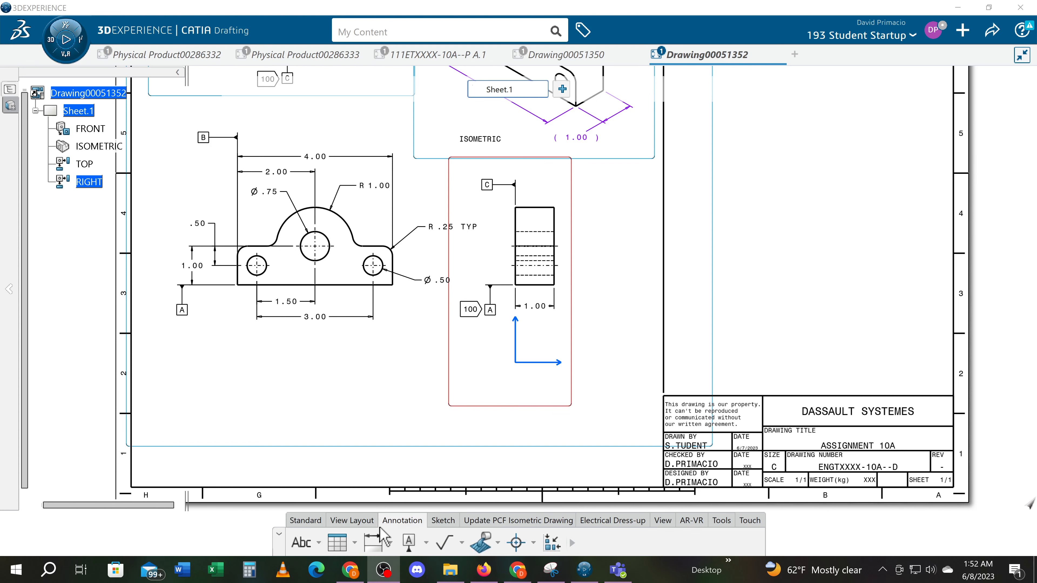
{"action": "left_click", "coordinate": [353, 571]}
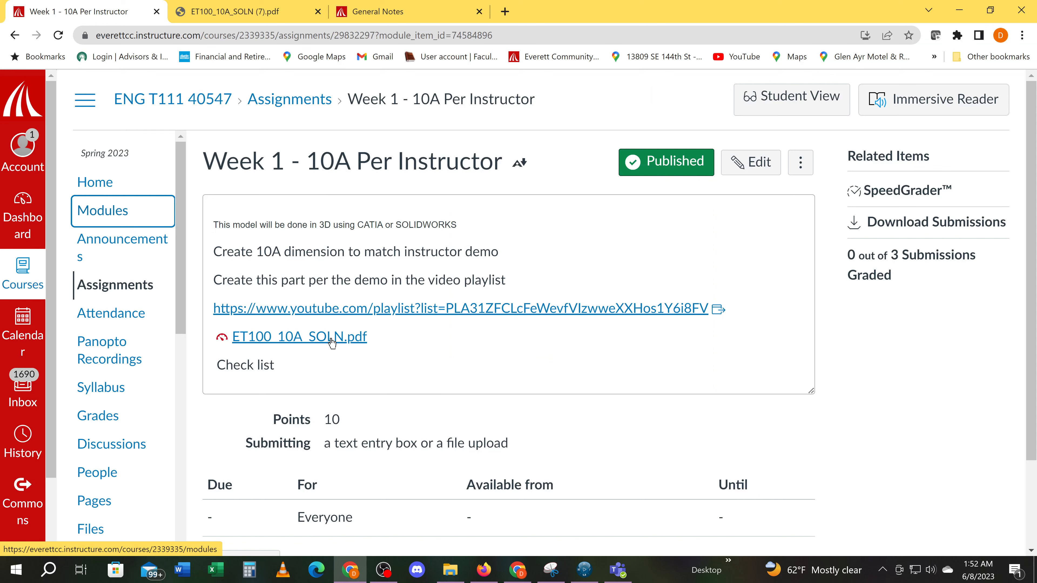
{"action": "left_click", "coordinate": [264, 16]}
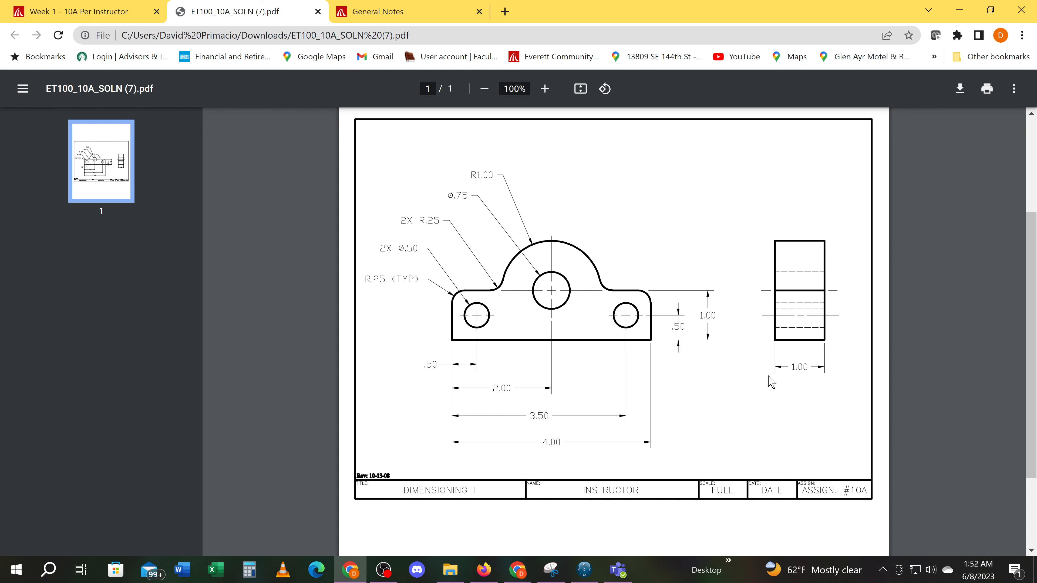
{"action": "left_click", "coordinate": [380, 12]}
{"action": "scroll", "coordinate": [476, 376], "scroll_direction": "up", "scroll_amount": 10}
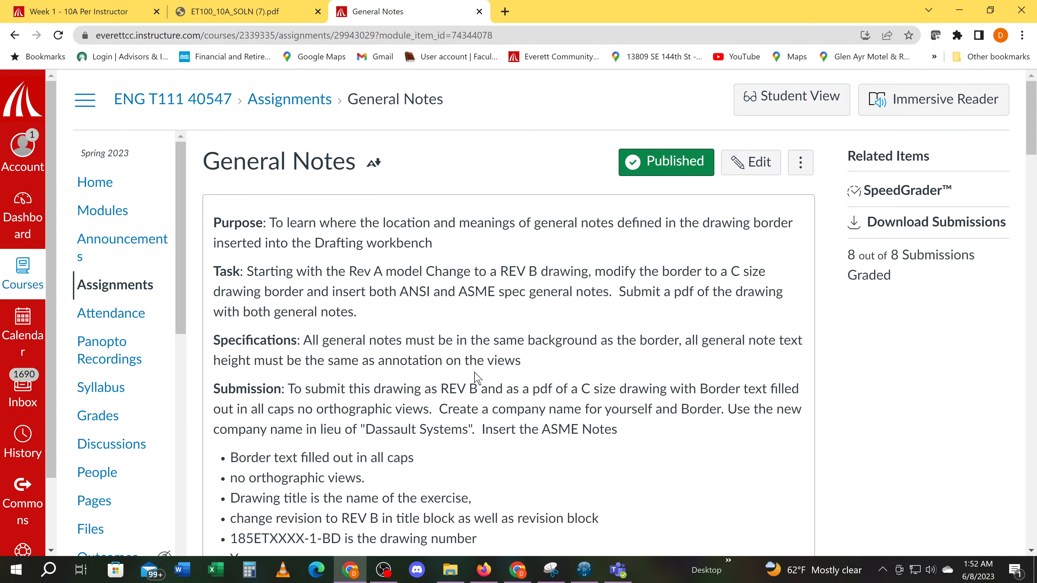
{"action": "scroll", "coordinate": [475, 376], "scroll_direction": "down", "scroll_amount": 10}
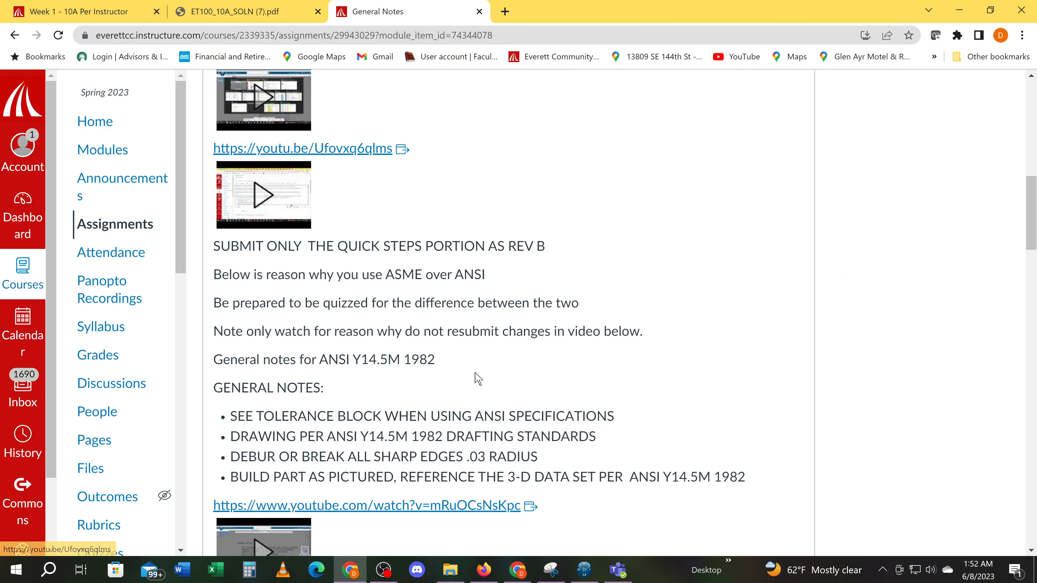
Return to the course modules and open General Notes under "Creating & Modifying Drawing Borders - Quick references"
{"action": "left_click", "coordinate": [15, 36]}
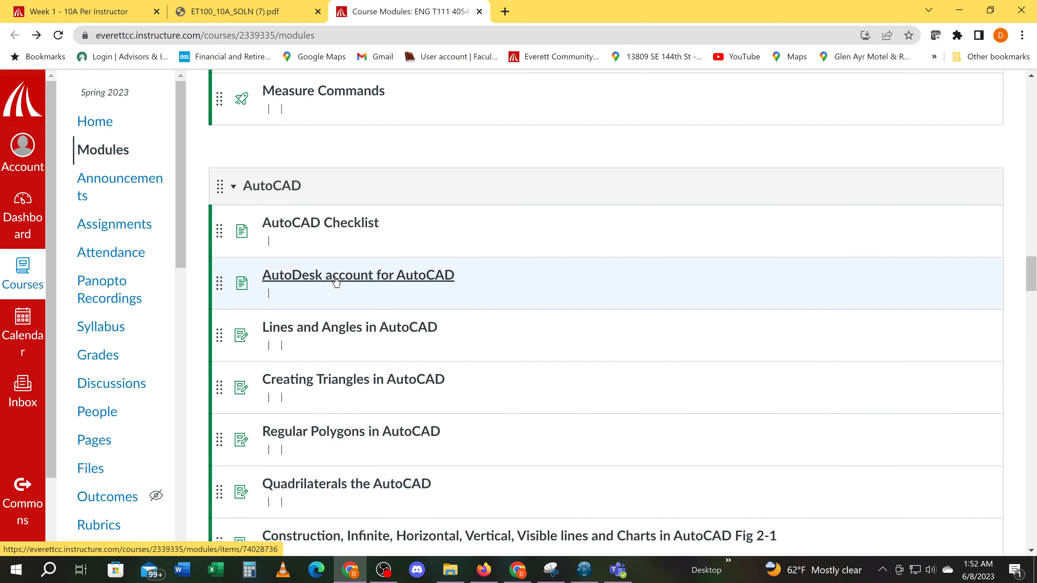
{"action": "left_click_drag", "start_coordinate": [1030, 274], "coordinate": [1031, 505]}
{"action": "scroll", "coordinate": [666, 297], "scroll_direction": "down", "scroll_amount": 3}
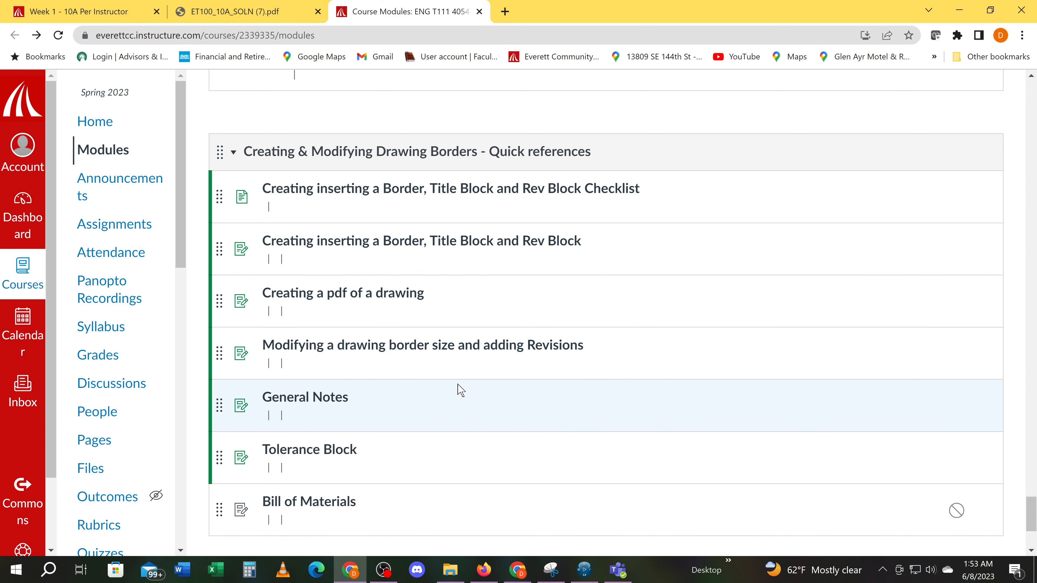
{"action": "left_click", "coordinate": [332, 404]}
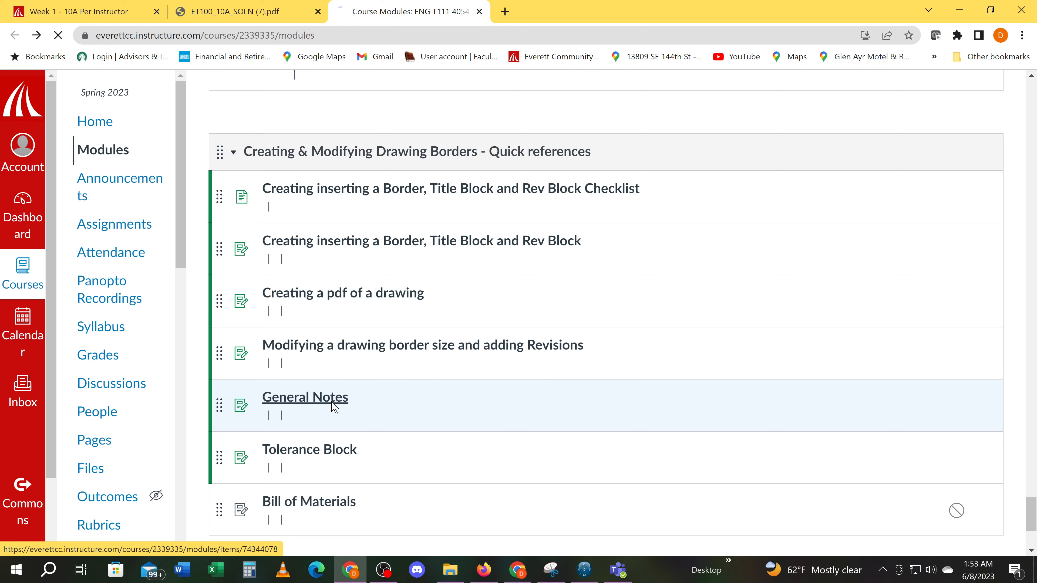
Copy the ANSI Y14.5M 1982 general notes, from the GENERAL NOTES heading through the "BUILD PART AS PICTURED" line
{"action": "scroll", "coordinate": [429, 344], "scroll_direction": "down", "scroll_amount": 6}
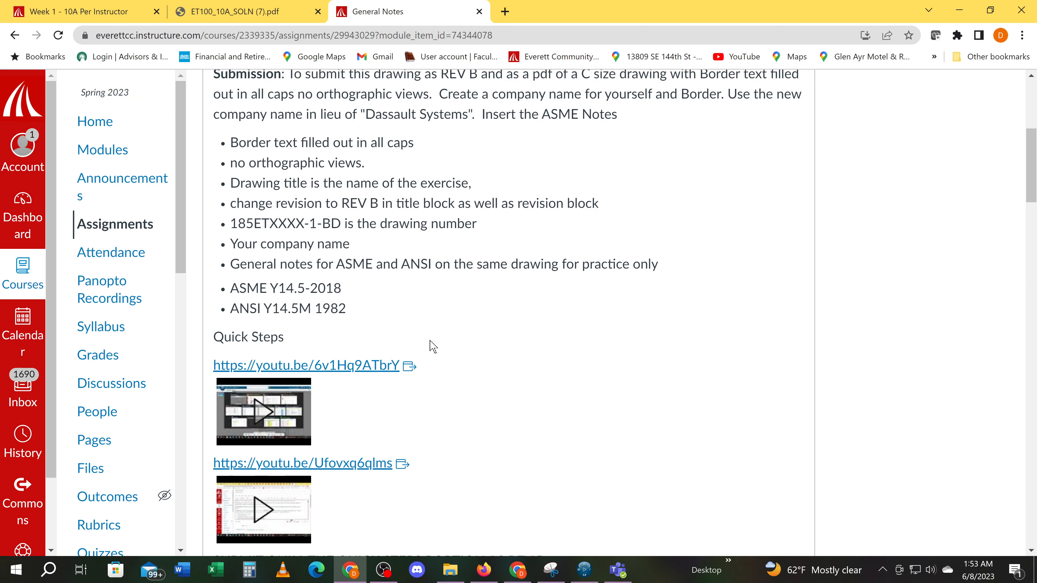
{"action": "scroll", "coordinate": [431, 346], "scroll_direction": "down", "scroll_amount": 2}
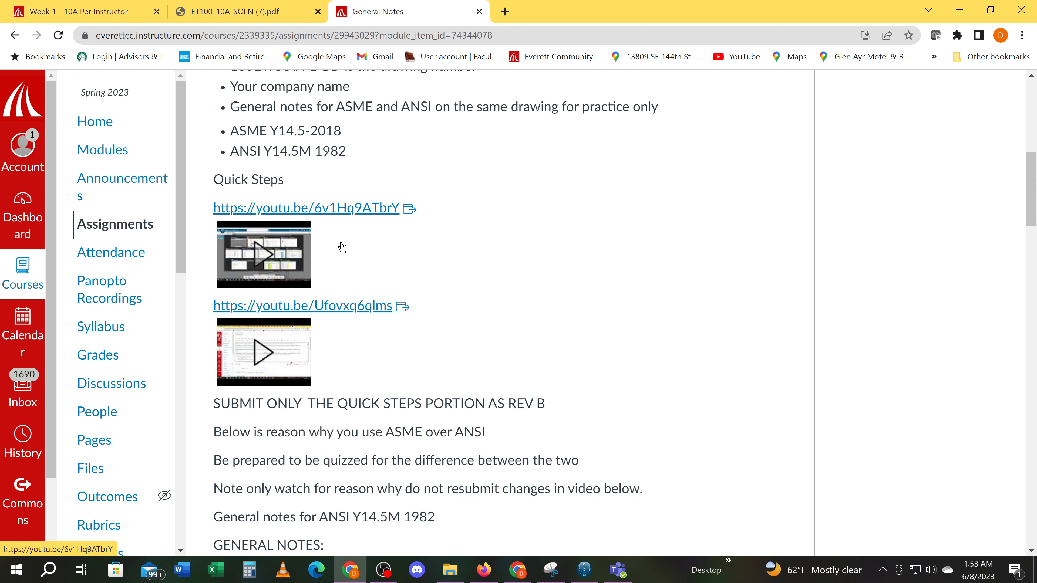
{"action": "scroll", "coordinate": [342, 248], "scroll_direction": "up", "scroll_amount": 9}
{"action": "scroll", "coordinate": [344, 246], "scroll_direction": "down", "scroll_amount": 17}
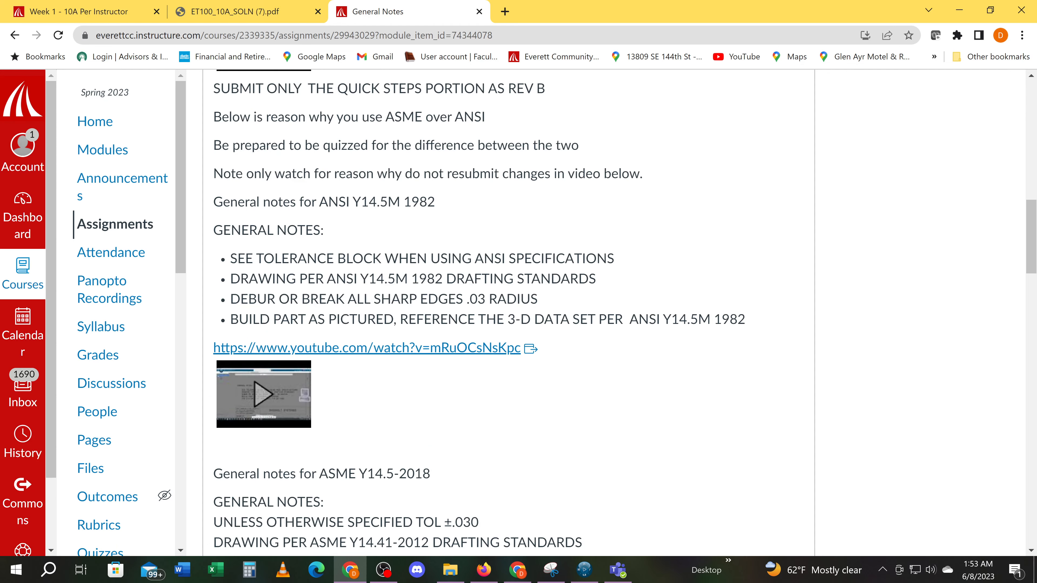
{"action": "left_click_drag", "start_coordinate": [747, 323], "coordinate": [216, 242]}
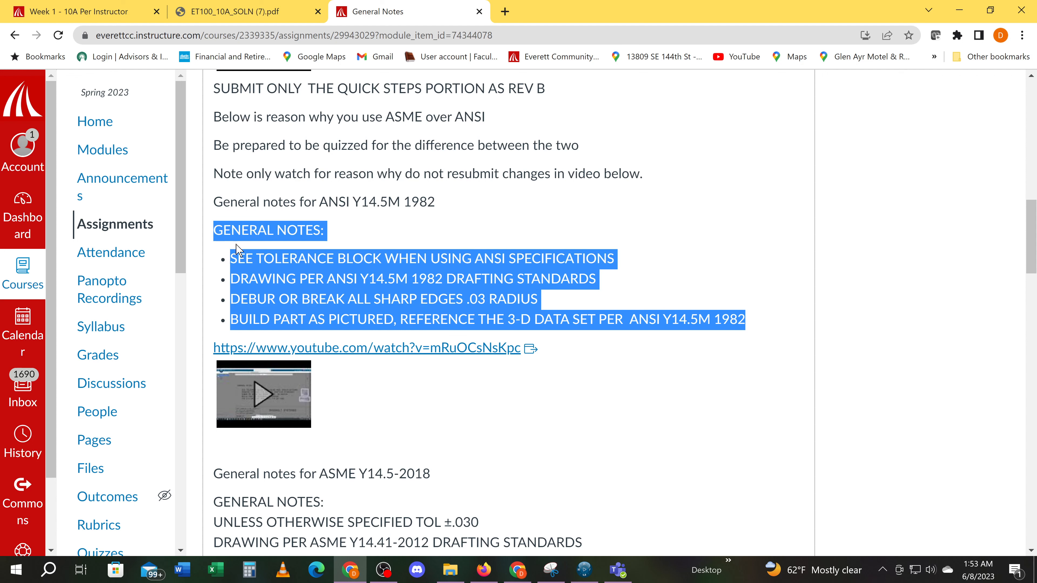
{"action": "right_click", "coordinate": [267, 259]}
{"action": "left_click", "coordinate": [310, 268]}
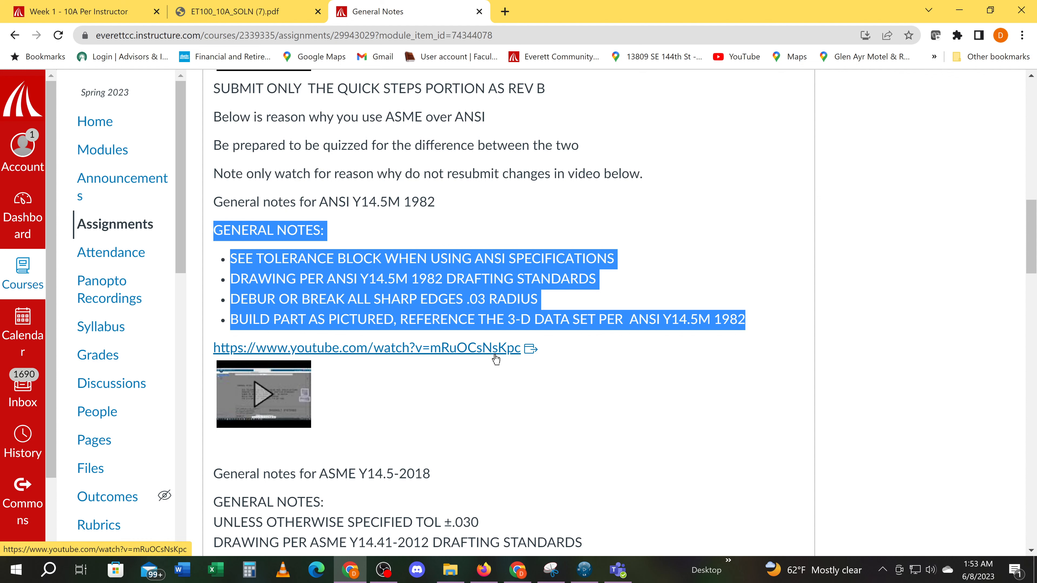
{"action": "scroll", "coordinate": [495, 358], "scroll_direction": "down", "scroll_amount": 4}
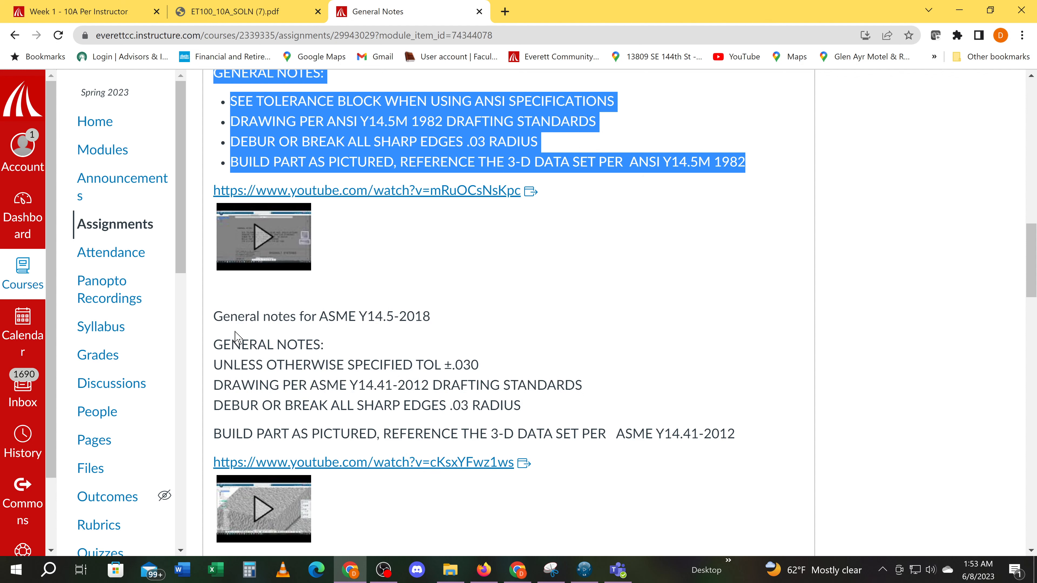
{"action": "scroll", "coordinate": [364, 333], "scroll_direction": "up", "scroll_amount": 4}
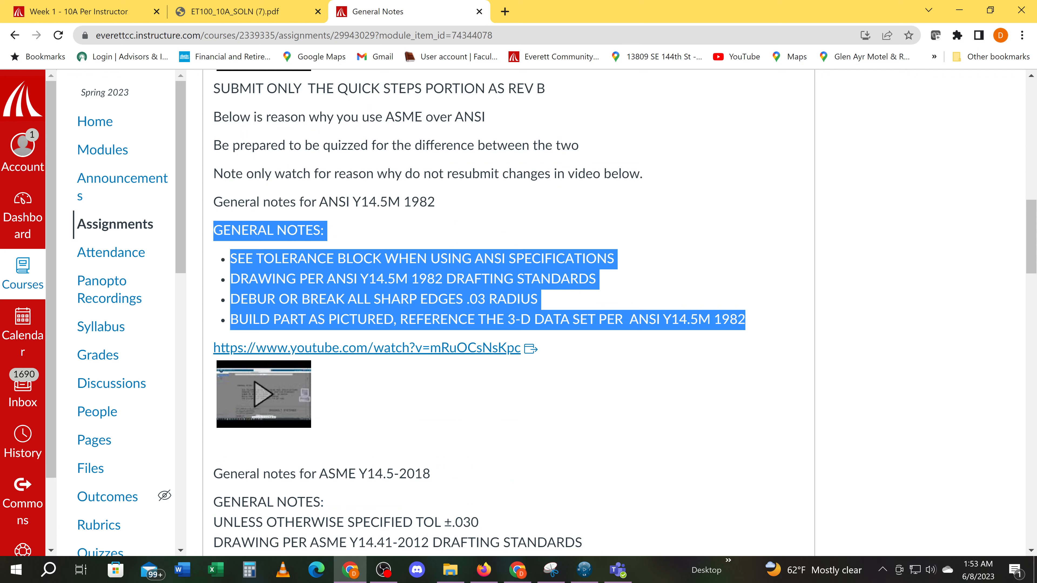
Switch to 3DEXPERIENCE CATIA and open the background of Sheet.1 for editing
{"action": "left_click", "coordinate": [583, 572]}
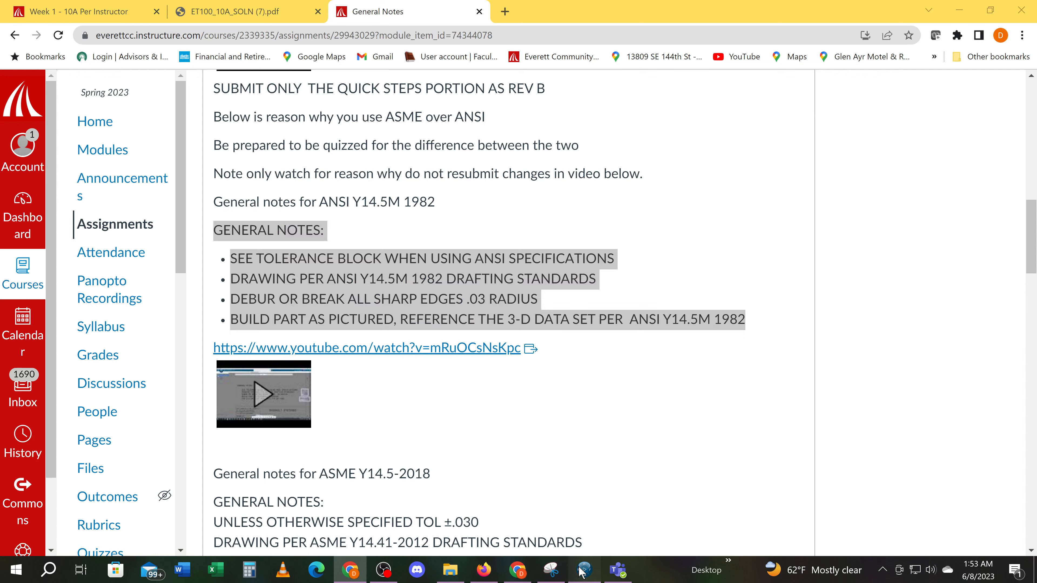
{"action": "mouse_move", "coordinate": [340, 359]}
{"action": "middle_mouse_down"}
{"action": "mouse_move", "coordinate": [328, 398]}
{"action": "mouse_move", "coordinate": [314, 396]}
{"action": "middle_mouse_up"}
{"action": "right_click", "coordinate": [80, 109]}
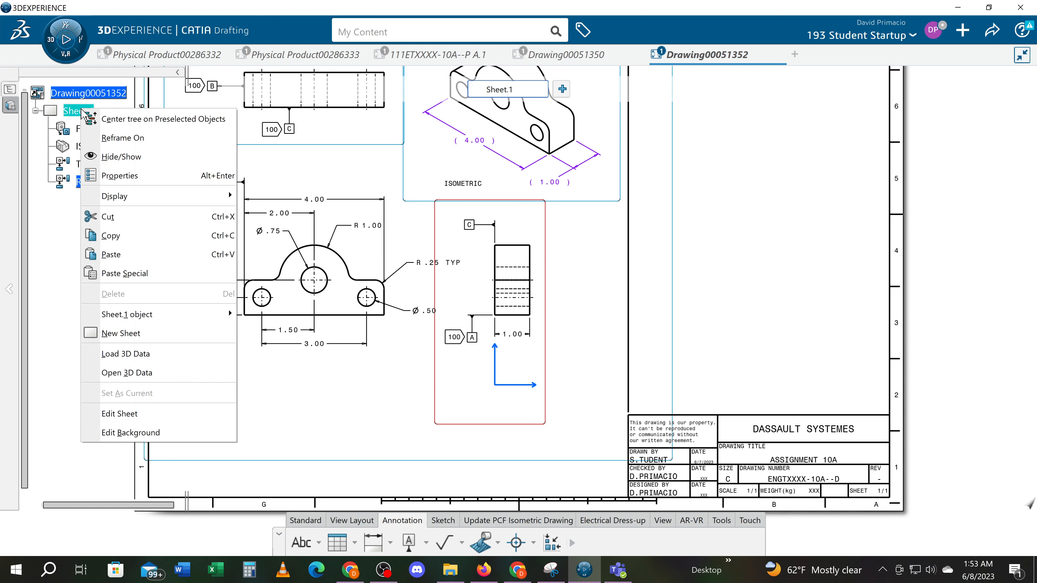
{"action": "left_click", "coordinate": [151, 440]}
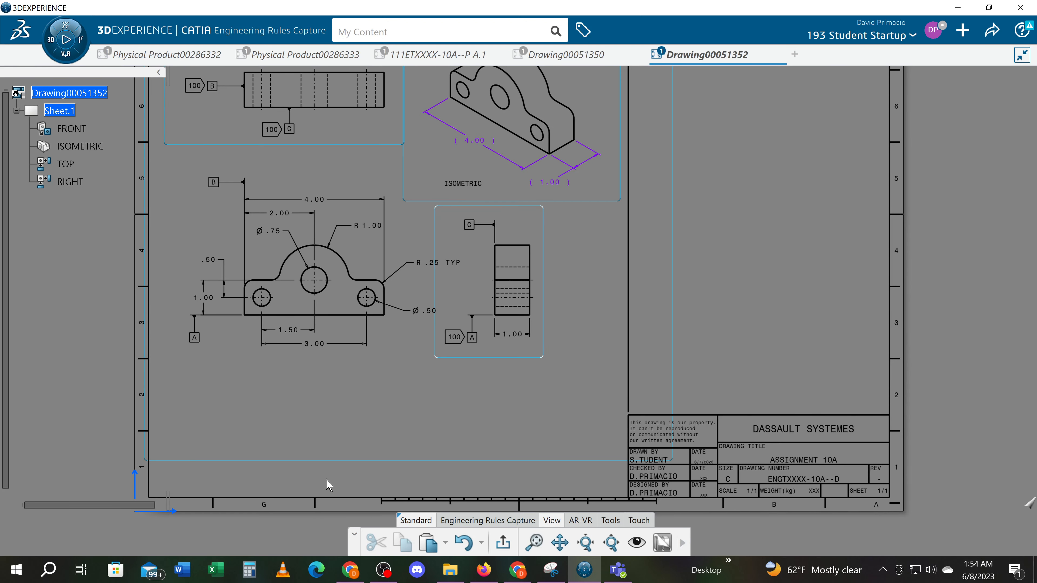
{"action": "middle_click_drag", "start_coordinate": [709, 361], "coordinate": [683, 333]}
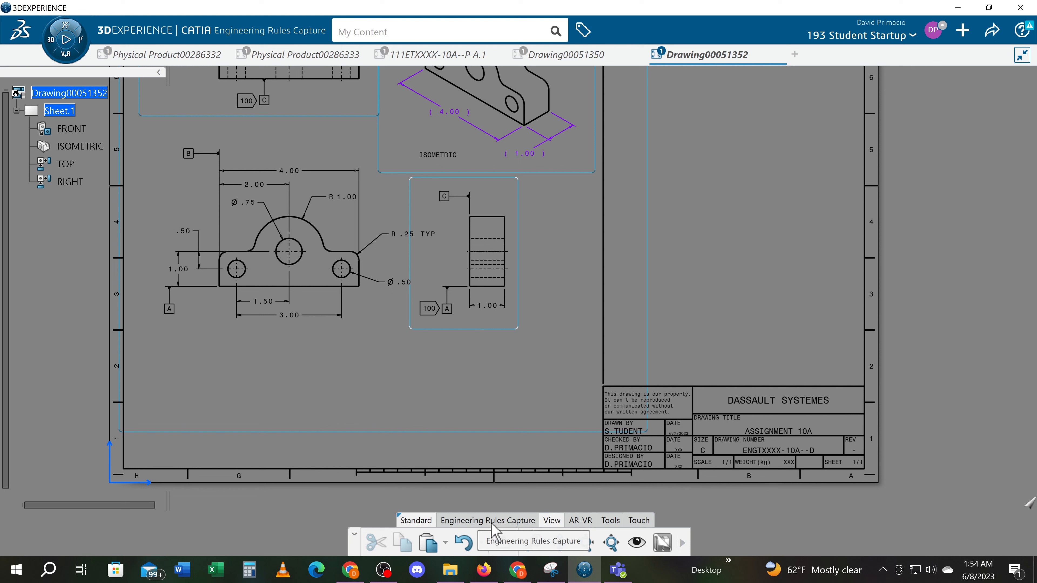
{"action": "left_click", "coordinate": [509, 523]}
{"action": "left_click", "coordinate": [553, 524]}
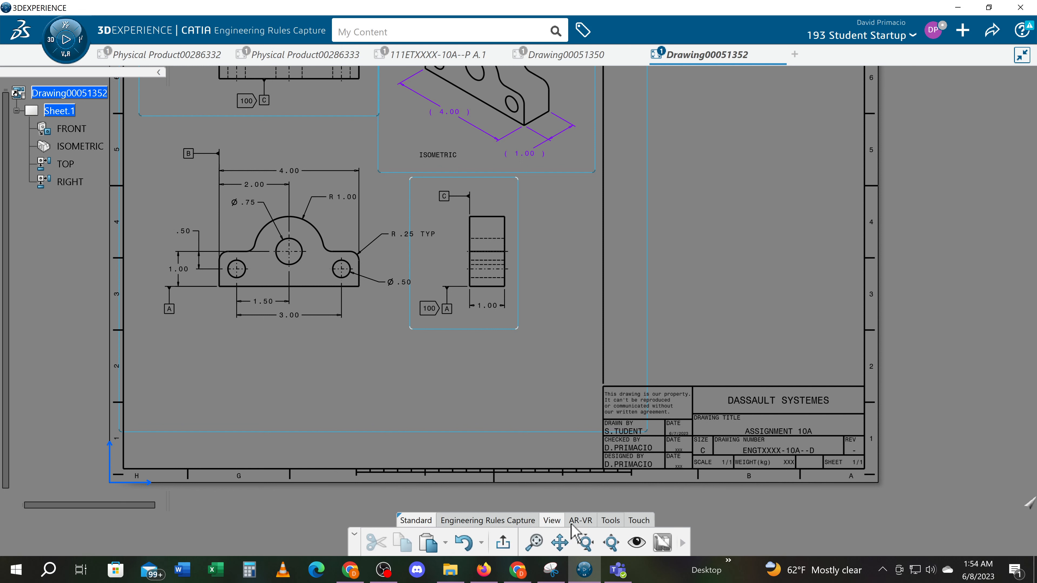
{"action": "left_click", "coordinate": [606, 524]}
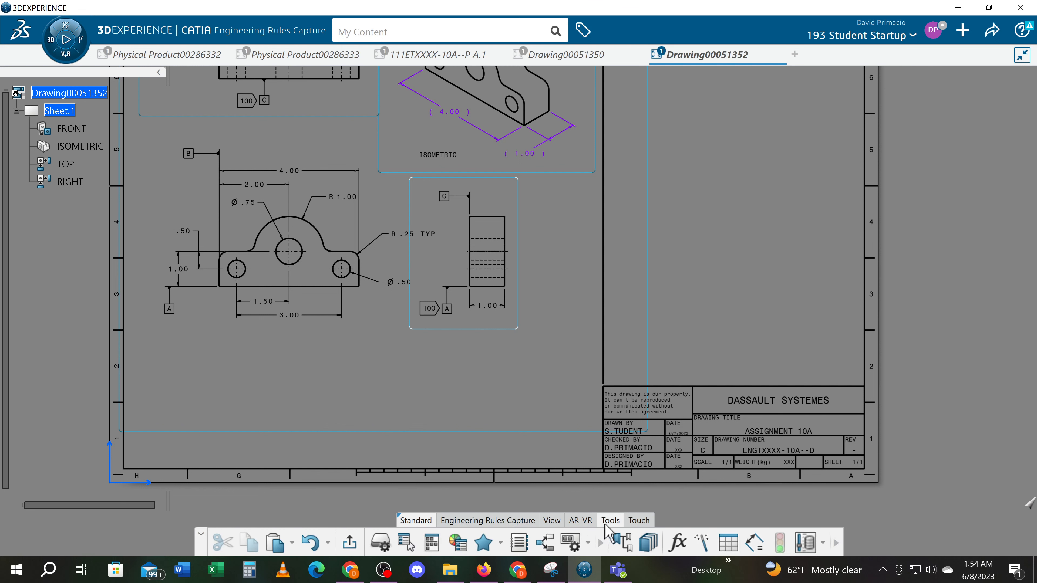
{"action": "left_click", "coordinate": [636, 523]}
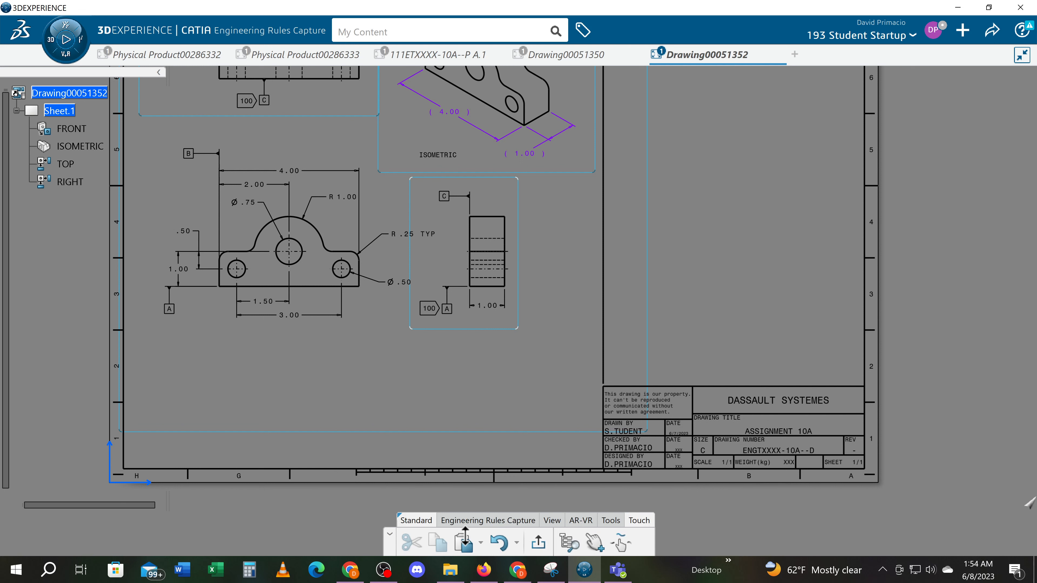
{"action": "left_click", "coordinate": [456, 525]}
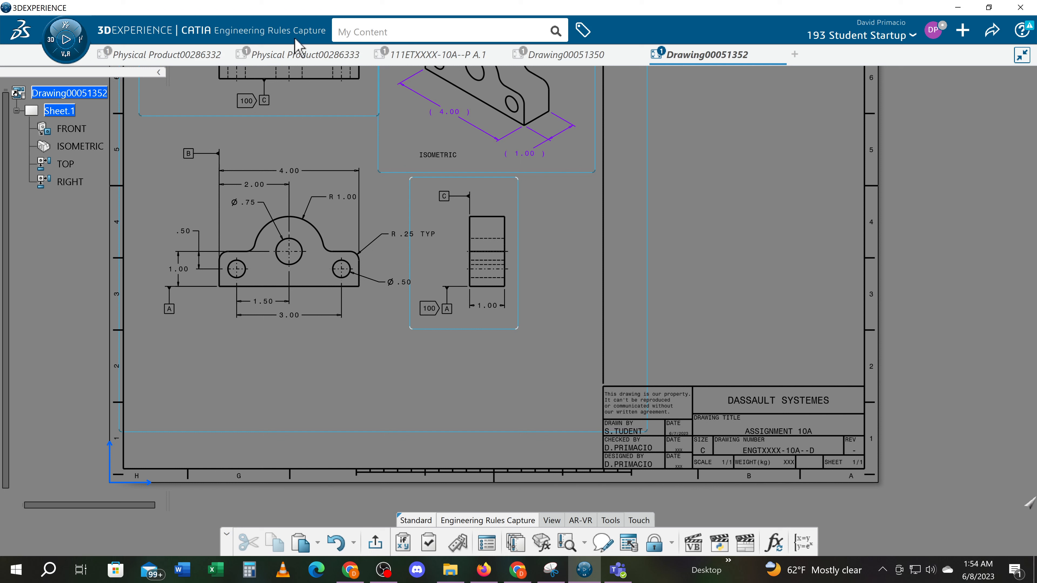
Switch from the Engineering Rules Capture app to the Drafting app
{"action": "left_click", "coordinate": [51, 43]}
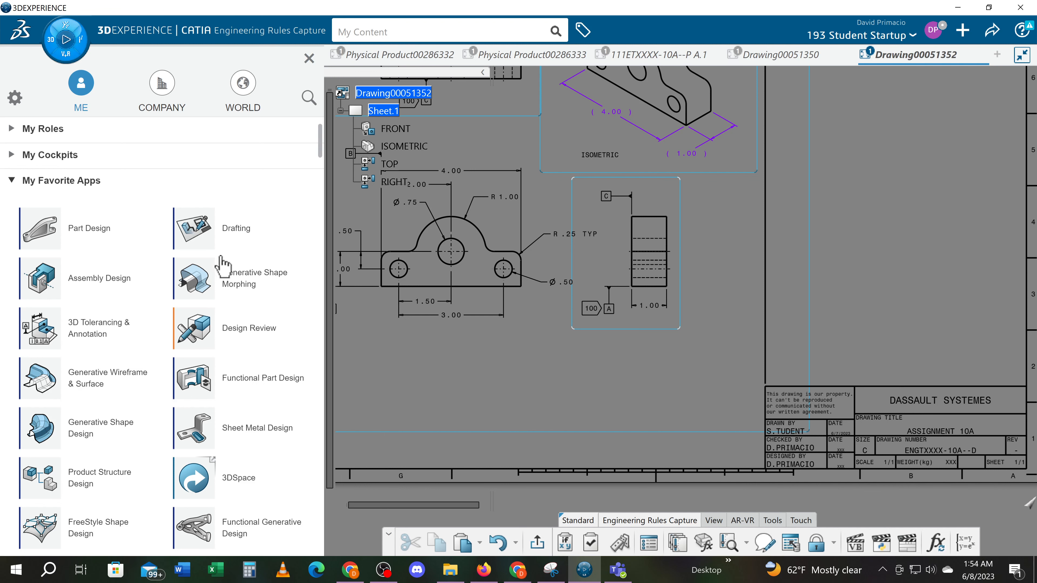
{"action": "left_click", "coordinate": [201, 231]}
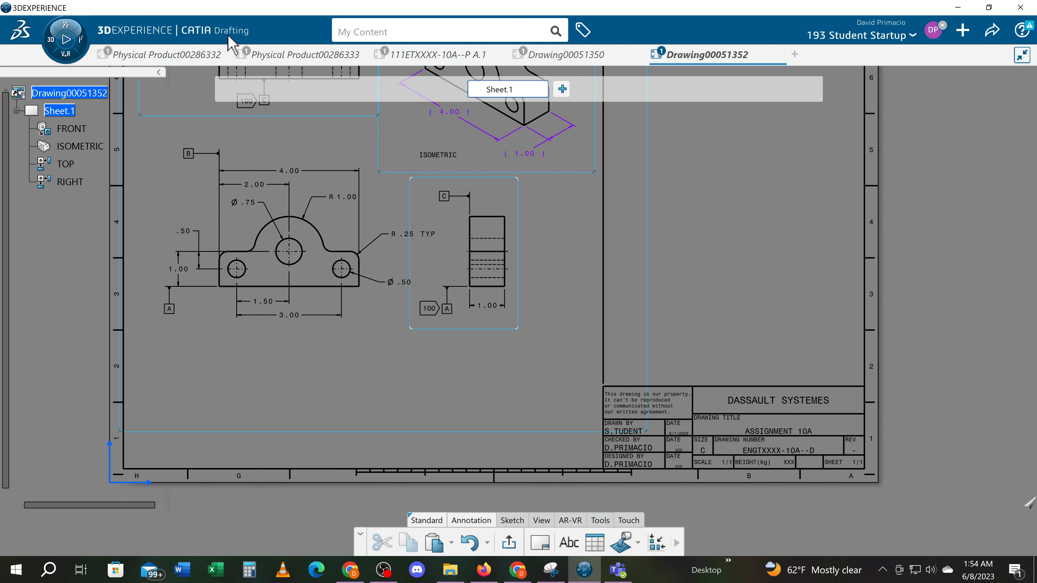
{"action": "scroll", "coordinate": [140, 250], "scroll_direction": "up", "scroll_amount": 3}
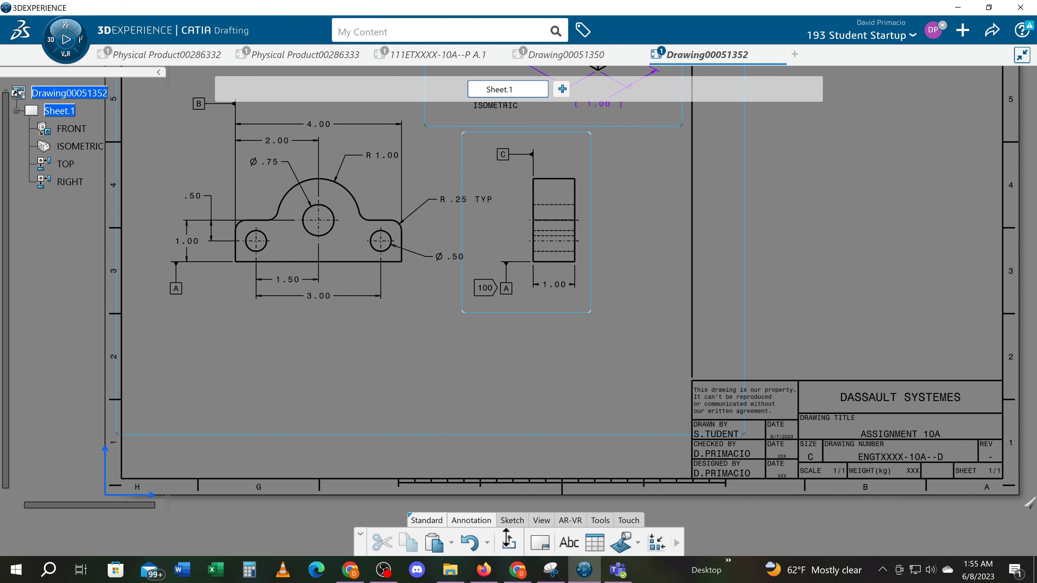
{"action": "left_click", "coordinate": [511, 522]}
{"action": "left_click", "coordinate": [541, 520]}
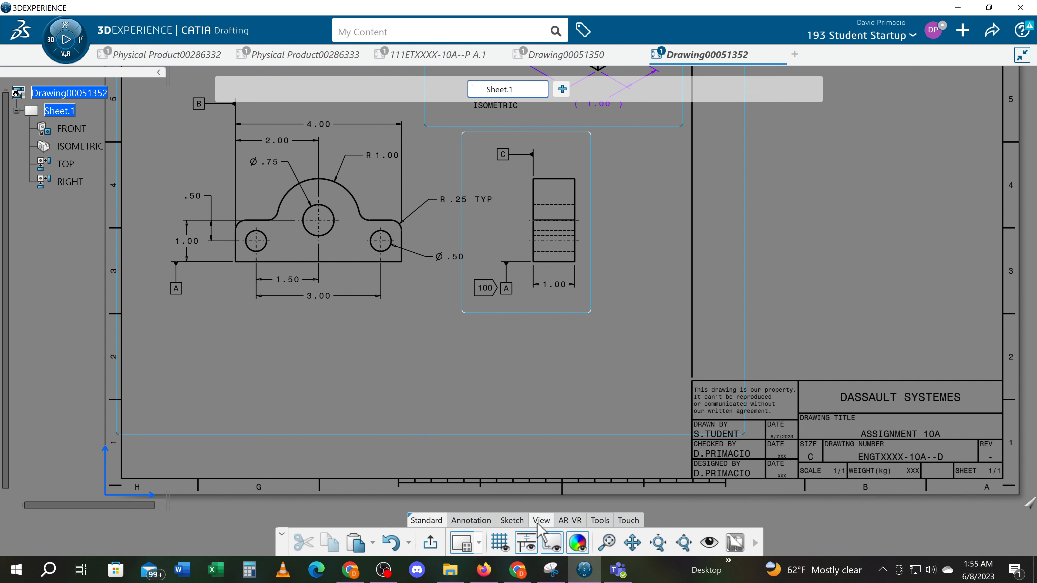
{"action": "left_click", "coordinate": [599, 520]}
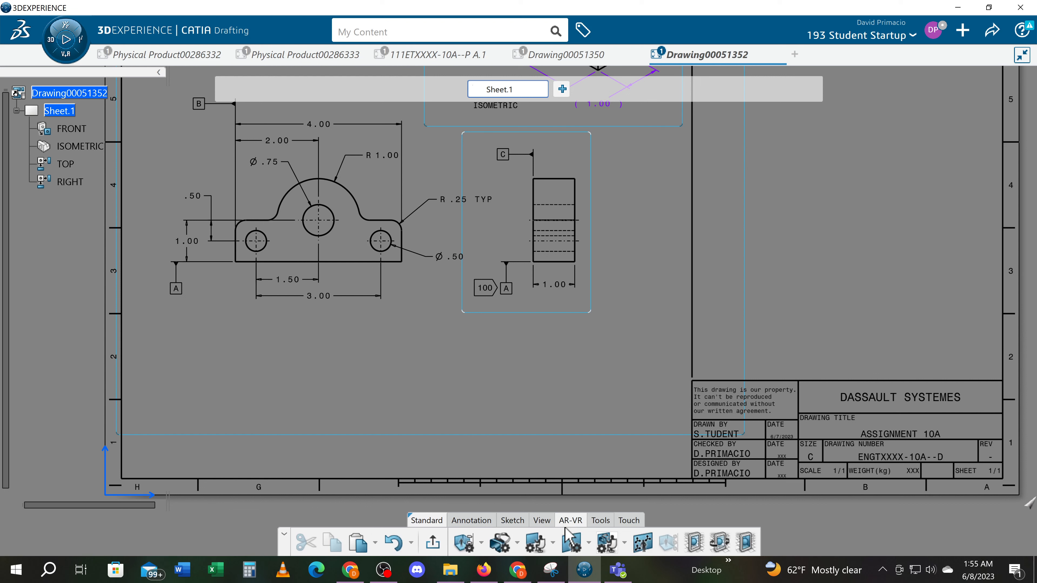
{"action": "left_click", "coordinate": [628, 521]}
{"action": "left_click", "coordinate": [600, 522]}
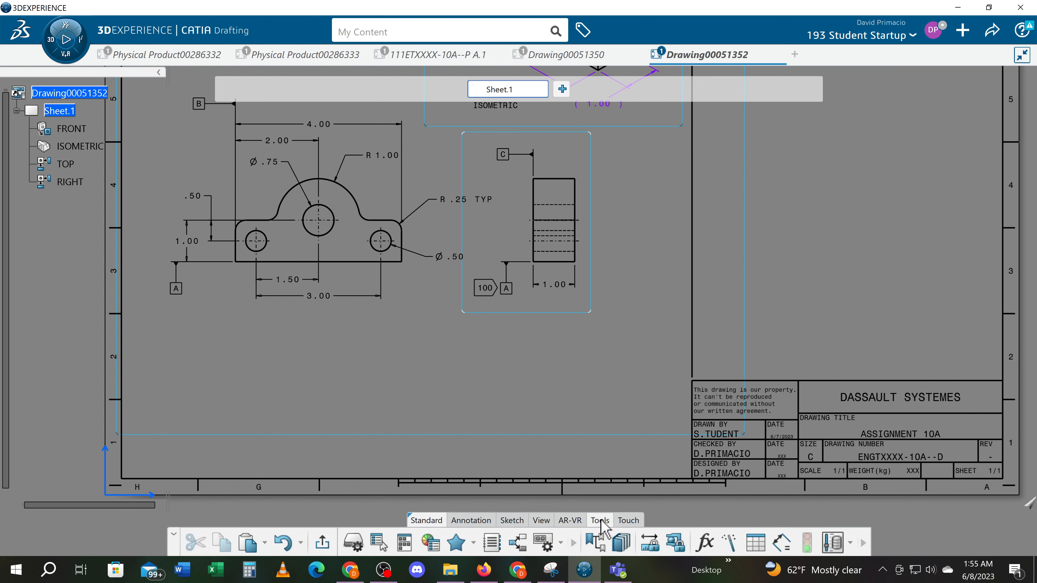
Add a text annotation above the title block with the copied ANSI general notes, breaking the last line before "ANSI Y14.5M 1982"
{"action": "mouse_move", "coordinate": [396, 496]}
{"action": "middle_mouse_down"}
{"action": "mouse_move", "coordinate": [243, 562]}
{"action": "mouse_move", "coordinate": [230, 582]}
{"action": "middle_mouse_up"}
{"action": "mouse_move", "coordinate": [492, 296]}
{"action": "middle_mouse_down"}
{"action": "mouse_move", "coordinate": [398, 570]}
{"action": "mouse_move", "coordinate": [490, 326]}
{"action": "middle_mouse_up"}
{"action": "middle_click_drag", "start_coordinate": [486, 486], "coordinate": [475, 313]}
{"action": "scroll", "coordinate": [475, 310], "scroll_direction": "up", "scroll_amount": 3}
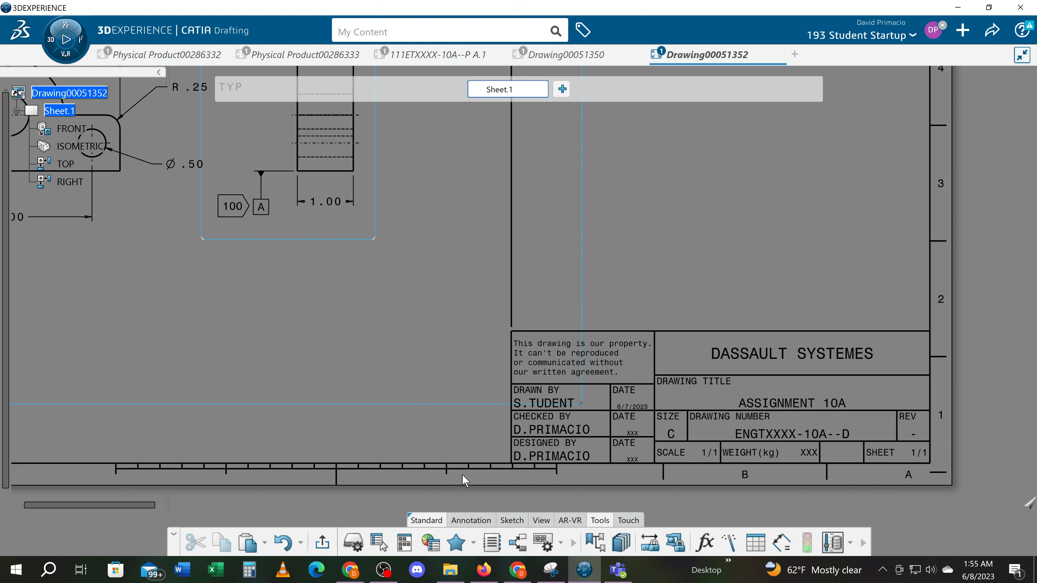
{"action": "left_click", "coordinate": [474, 522]}
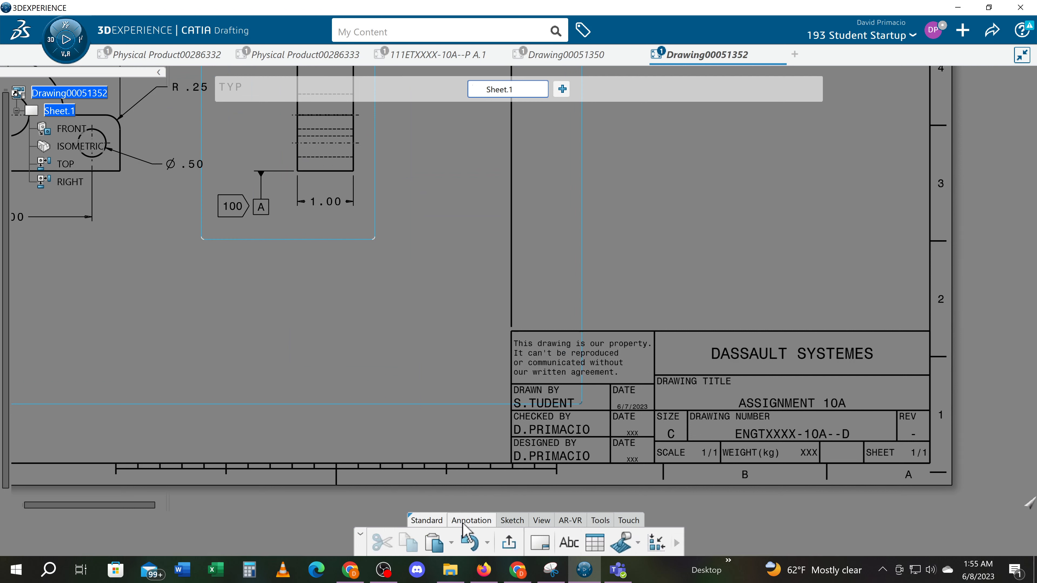
{"action": "left_click", "coordinate": [569, 548]}
{"action": "mouse_move", "coordinate": [686, 362]}
{"action": "middle_mouse_down"}
{"action": "mouse_move", "coordinate": [619, 426]}
{"action": "mouse_move", "coordinate": [568, 528]}
{"action": "middle_mouse_up"}
{"action": "left_click", "coordinate": [457, 353]}
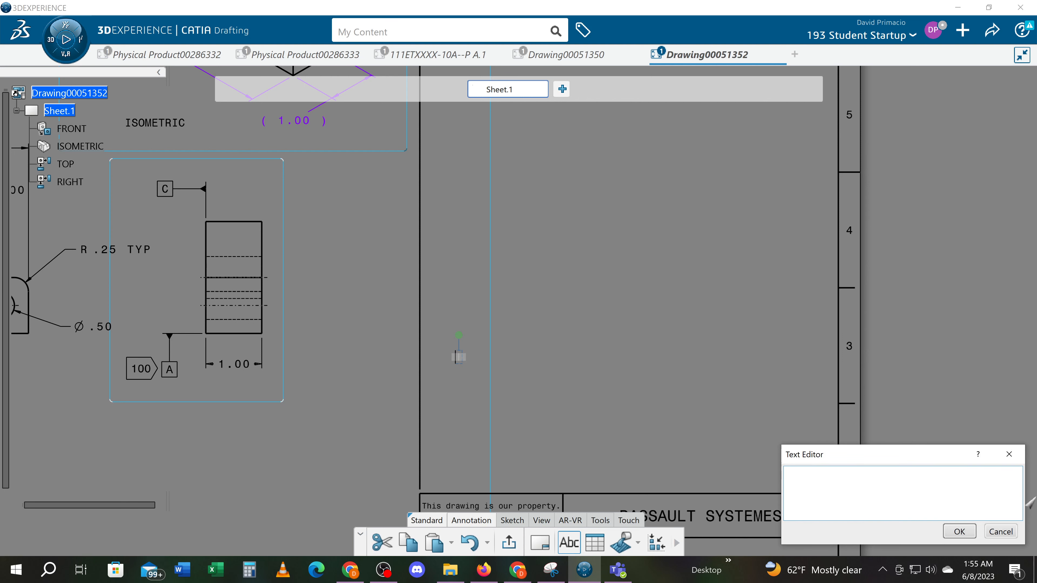
{"action": "type", "text": "GENERAL NOTES:  SEE TOLERANCE BLOCK WHEN USING ANSI SPECIFICATIONS DRAWING PER ANSI Y14.5M 1982 DRAFTING STANDARDS DEBUR OR BREAK ALL SHARP EDGES .03 RADIUS BUILD PART AS PICTURED, REFERENCE THE 3-D DATA SET PER  ANSI Y14.5M 1982"}
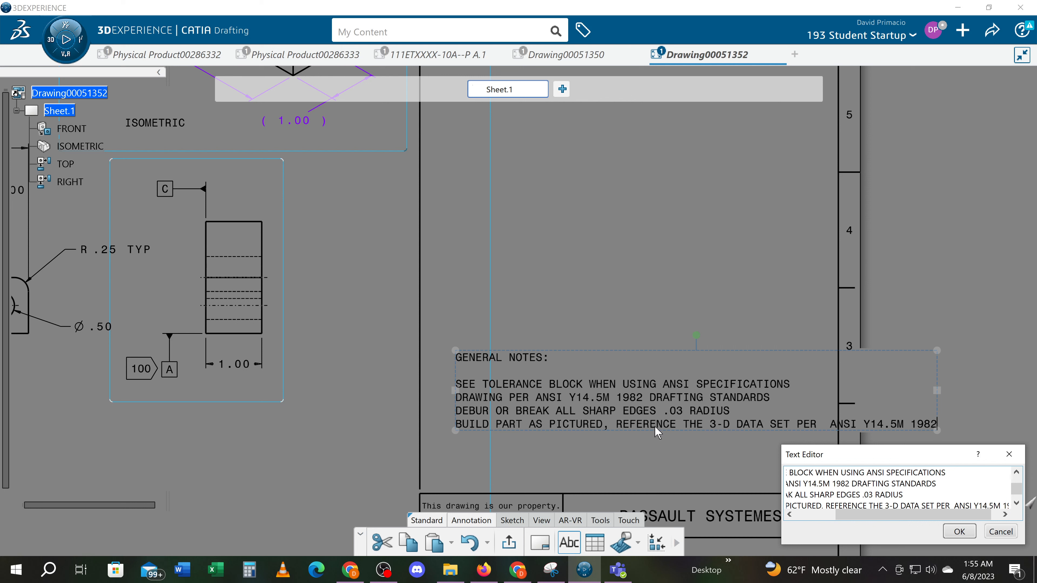
{"action": "scroll", "coordinate": [897, 488], "scroll_direction": "down", "scroll_amount": 1}
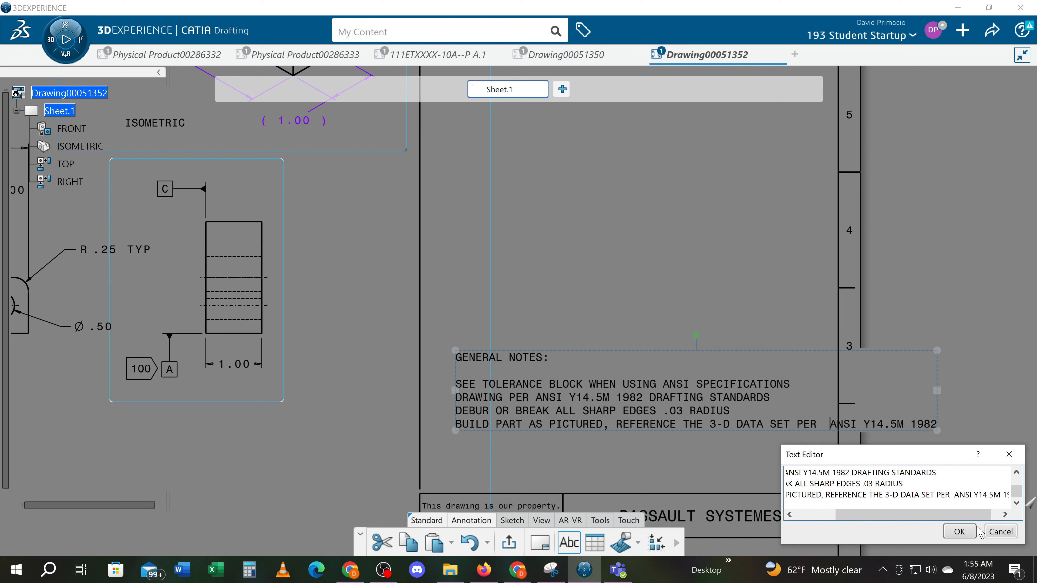
{"action": "key", "text": "Return"}
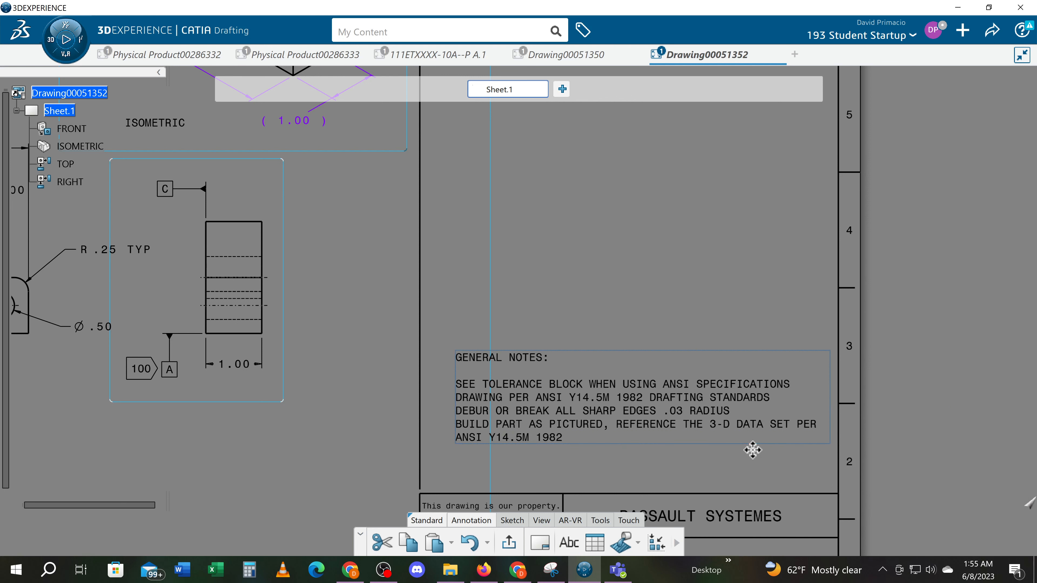
Add a text annotation reading "X = .1" in the empty area beside the title block
{"action": "left_click", "coordinate": [711, 468]}
{"action": "middle_click_drag", "start_coordinate": [658, 464], "coordinate": [724, 375]}
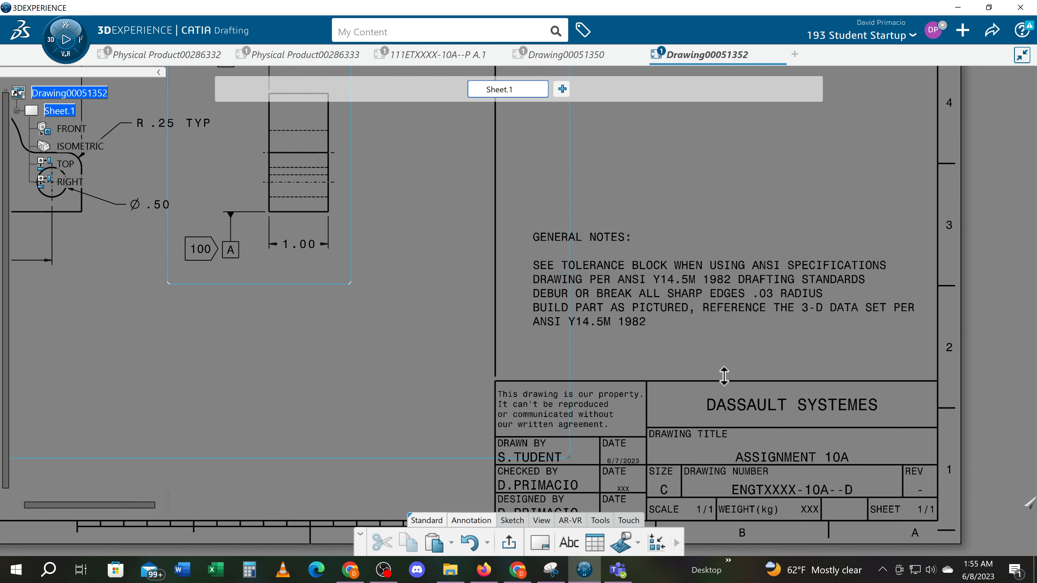
{"action": "middle_click_drag", "start_coordinate": [631, 431], "coordinate": [695, 345]}
{"action": "middle_click_drag", "start_coordinate": [494, 404], "coordinate": [517, 411]}
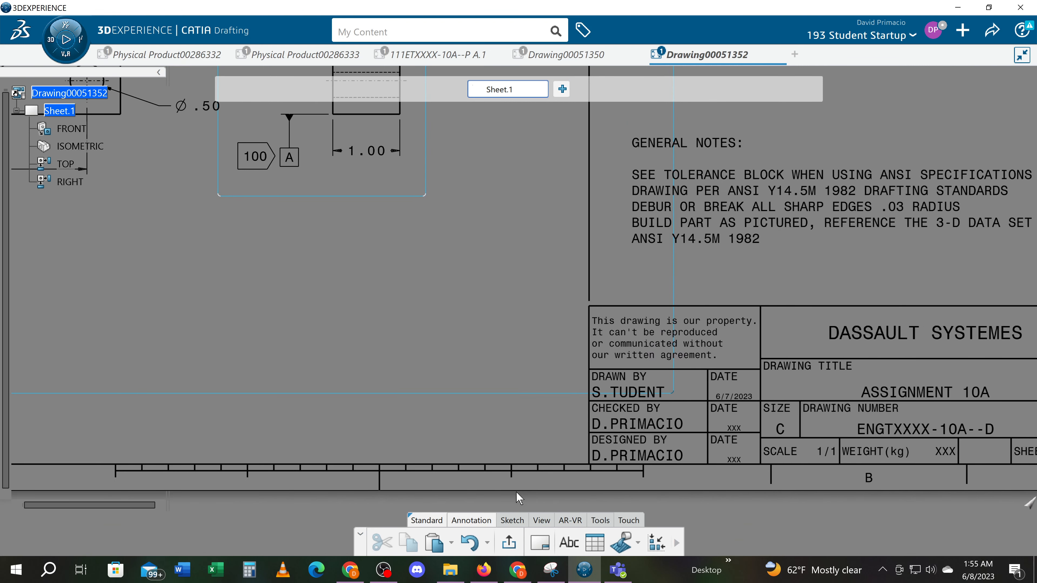
{"action": "mouse_move", "coordinate": [515, 484]}
{"action": "middle_mouse_down"}
{"action": "mouse_move", "coordinate": [552, 493]}
{"action": "mouse_move", "coordinate": [540, 477]}
{"action": "middle_mouse_up"}
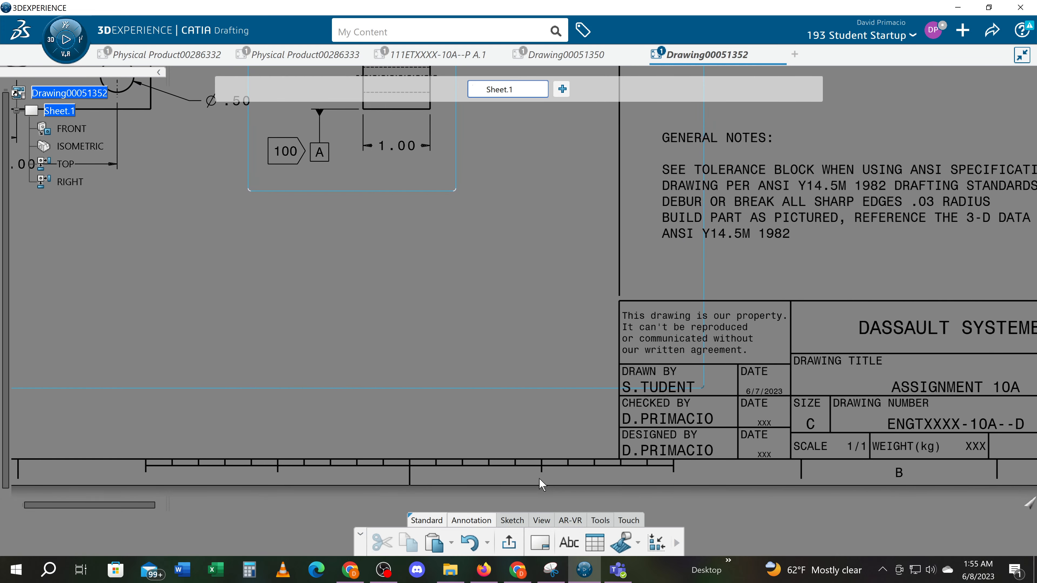
{"action": "left_click", "coordinate": [511, 521]}
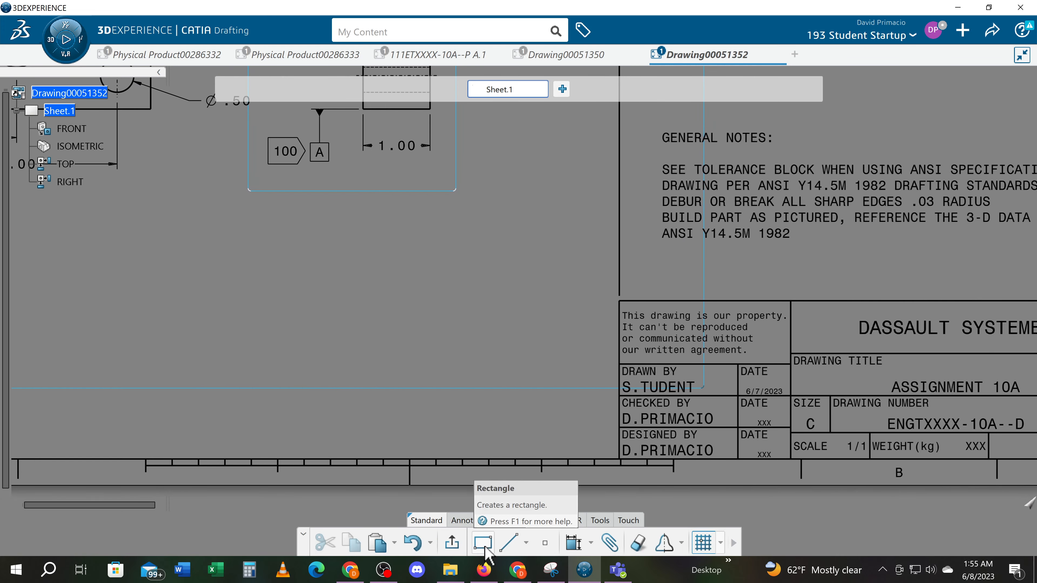
{"action": "left_click", "coordinate": [471, 520]}
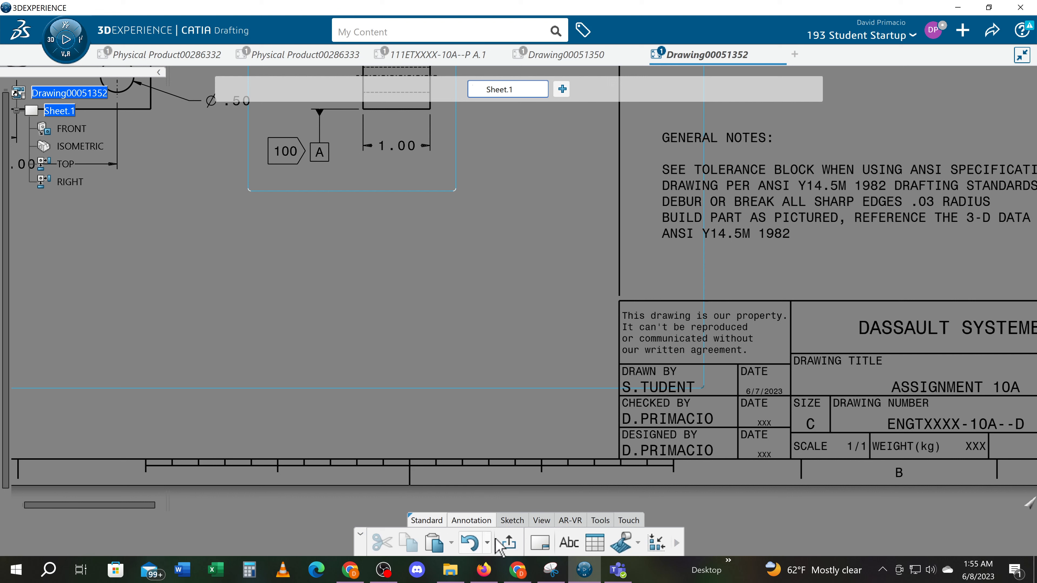
{"action": "left_click", "coordinate": [570, 545]}
{"action": "middle_click_drag", "start_coordinate": [511, 363], "coordinate": [549, 387]}
{"action": "left_click", "coordinate": [506, 400]}
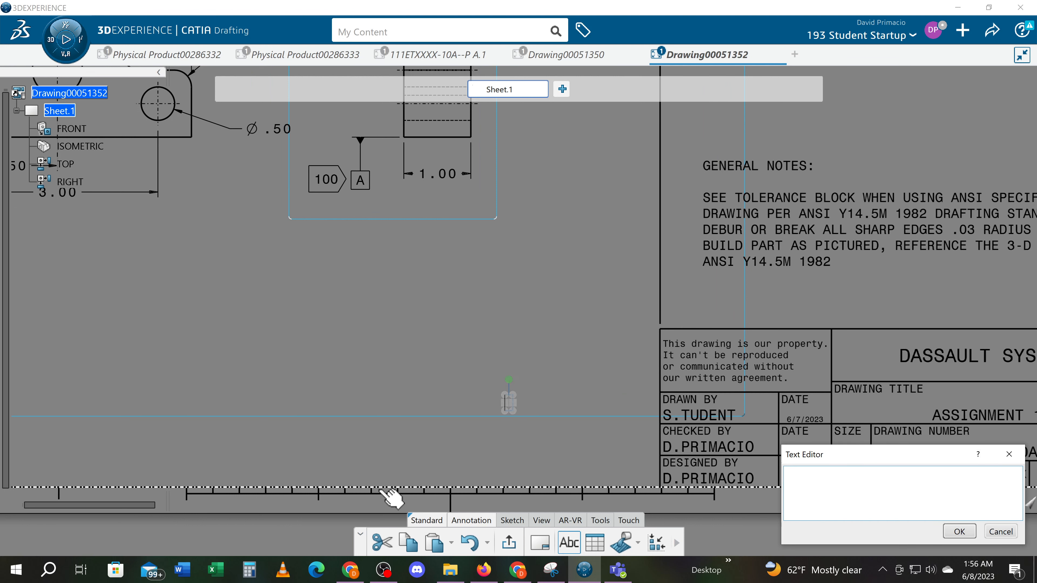
{"action": "type", "text": "X ="}
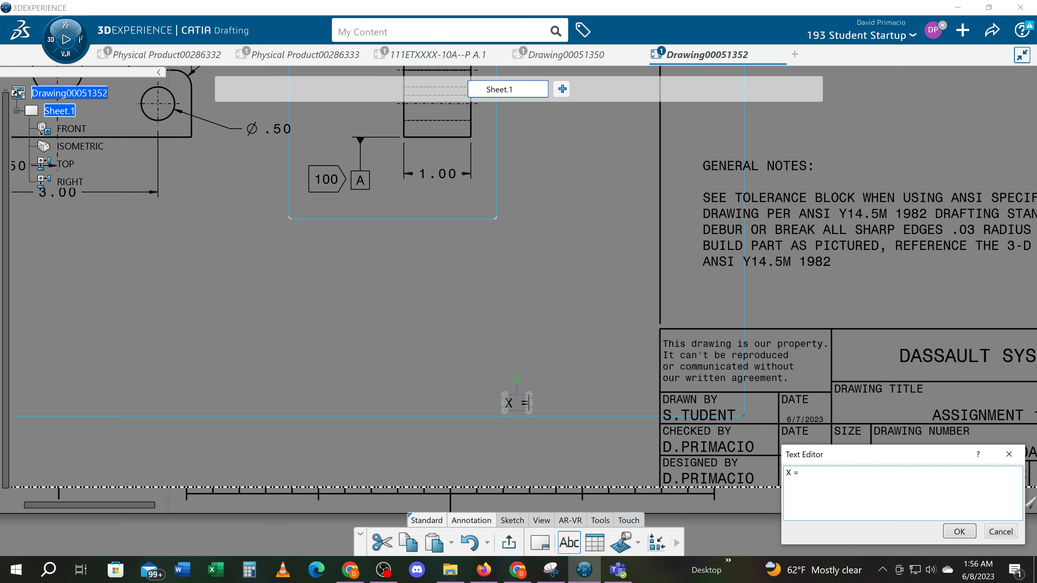
{"action": "type", "text": " .1"}
{"action": "key", "text": "Return"}
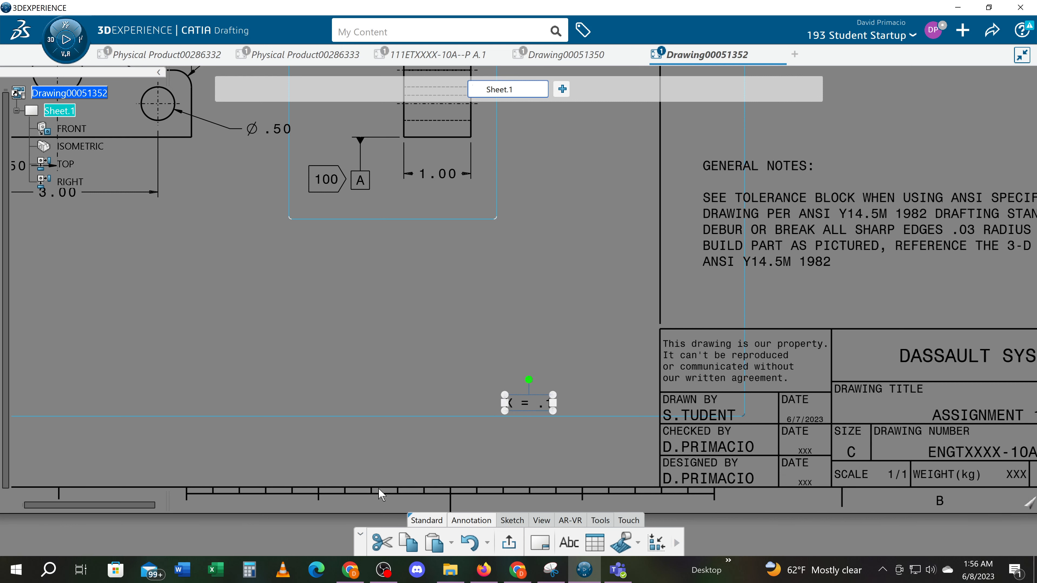
Reopen the "X = .1" annotation for editing and add a second line reading "XX= .03"
{"action": "scroll", "coordinate": [398, 327], "scroll_direction": "up", "scroll_amount": 5}
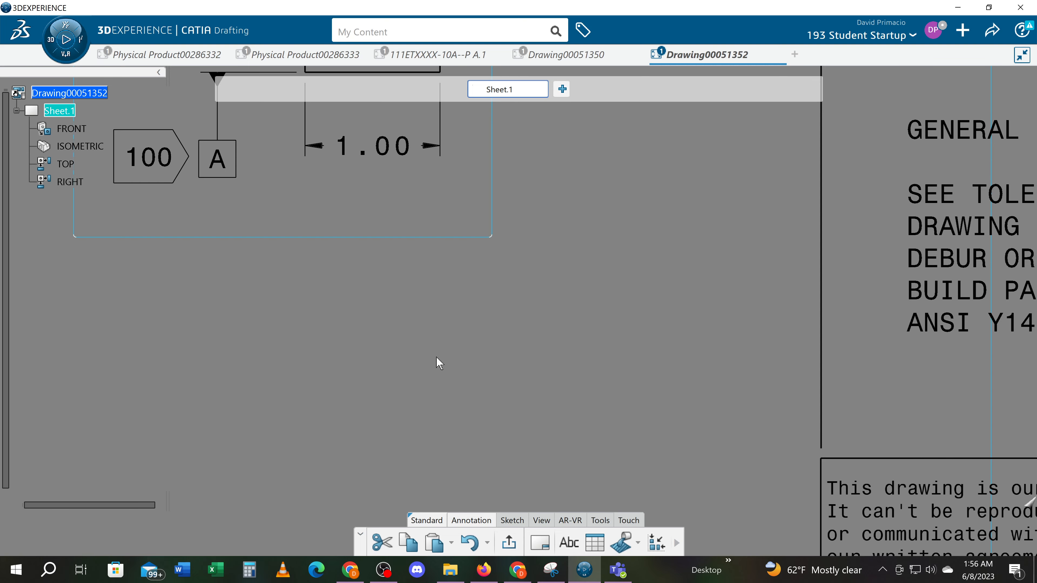
{"action": "mouse_move", "coordinate": [526, 409]}
{"action": "middle_mouse_down"}
{"action": "mouse_move", "coordinate": [503, 329]}
{"action": "mouse_move", "coordinate": [478, 380]}
{"action": "middle_mouse_up"}
{"action": "mouse_move", "coordinate": [443, 422]}
{"action": "middle_mouse_down"}
{"action": "mouse_move", "coordinate": [445, 387]}
{"action": "mouse_move", "coordinate": [473, 386]}
{"action": "mouse_move", "coordinate": [474, 354]}
{"action": "mouse_move", "coordinate": [469, 344]}
{"action": "mouse_move", "coordinate": [425, 362]}
{"action": "middle_mouse_up"}
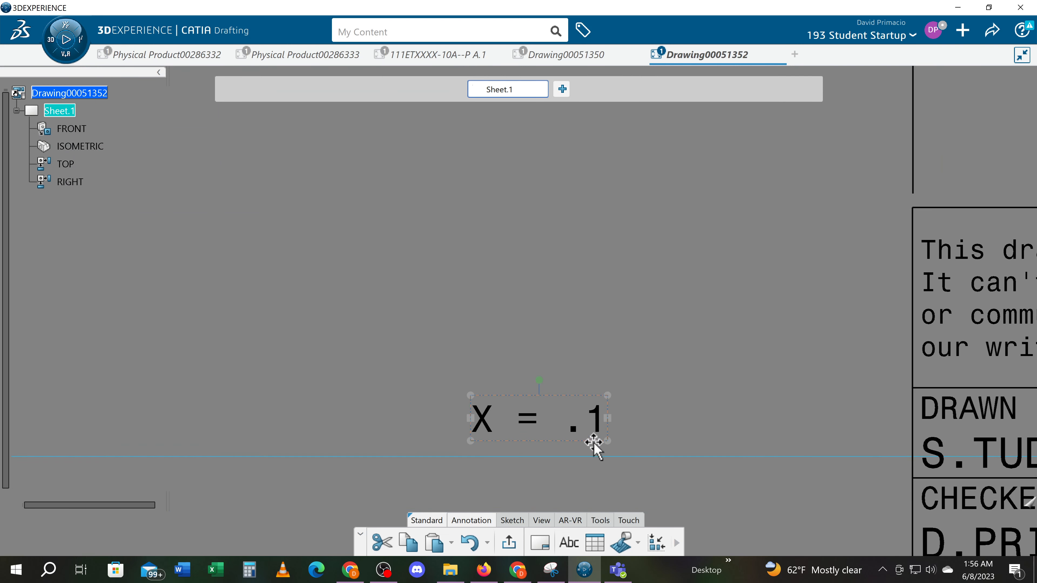
{"action": "double_click", "coordinate": [555, 427]}
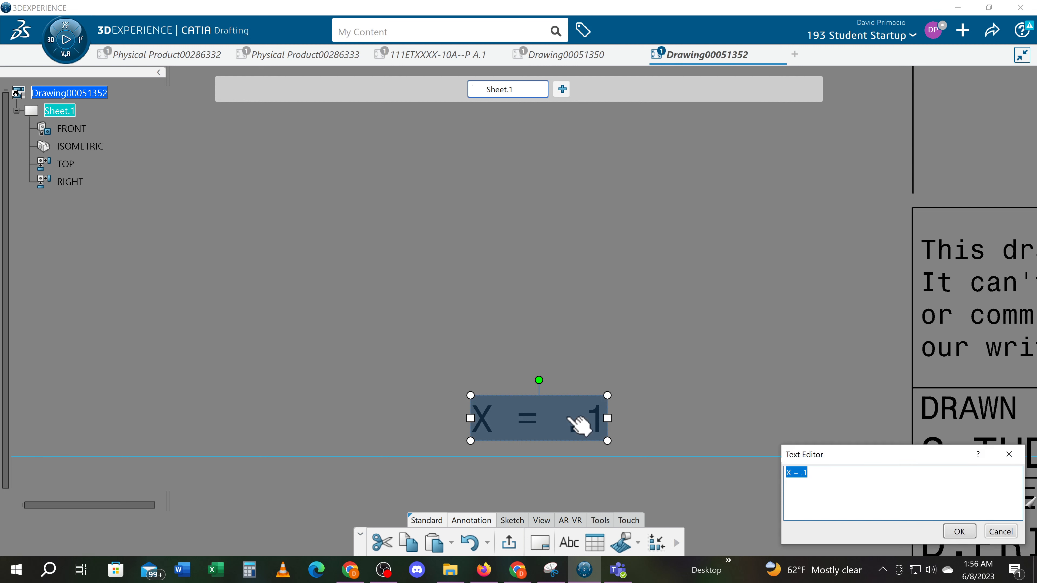
{"action": "left_click", "coordinate": [607, 419]}
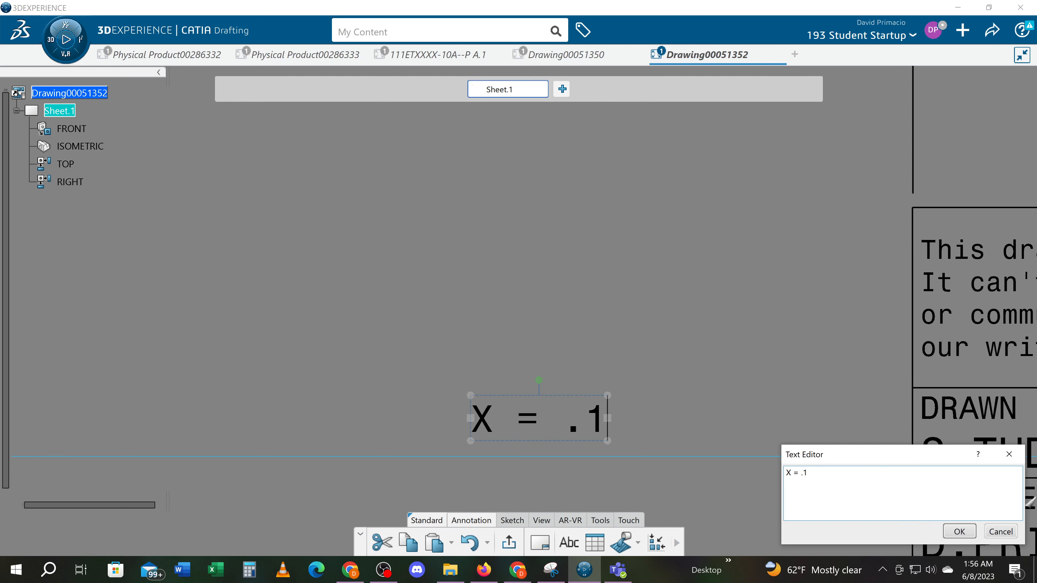
{"action": "key", "text": "Return"}
{"action": "type", "text": "XX"}
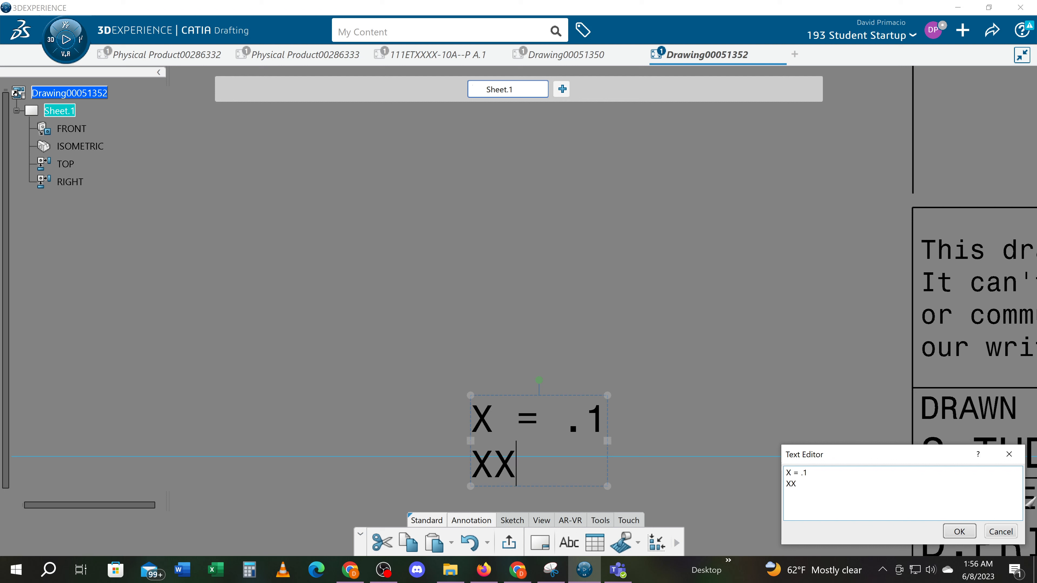
{"action": "type", "text": "= .03"}
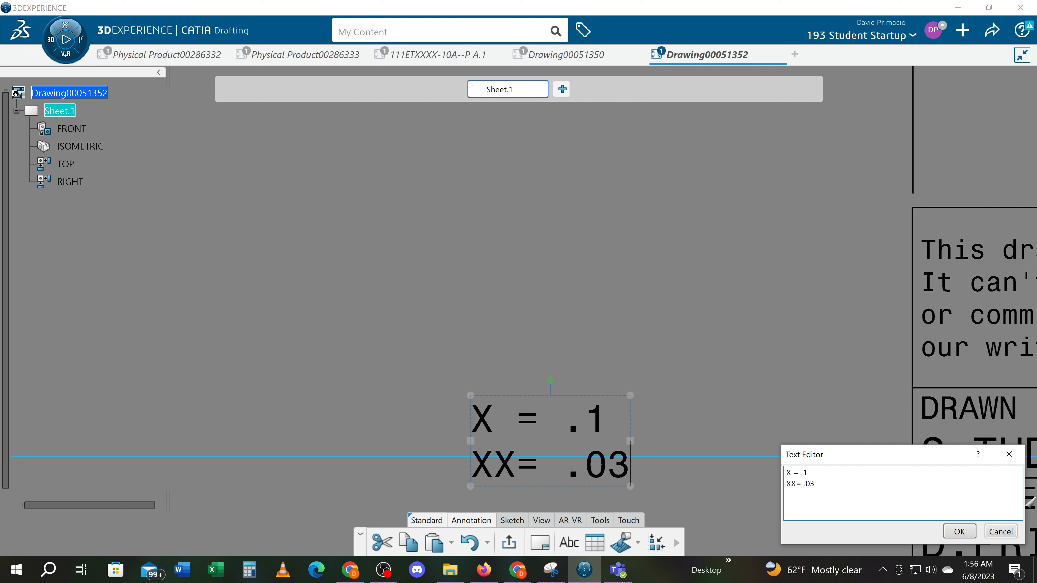
Add the lines "XXX= .010" and "XXXX = .0050" to the tolerance annotation
{"action": "key", "text": "Return"}
{"action": "type", "text": "XXX"}
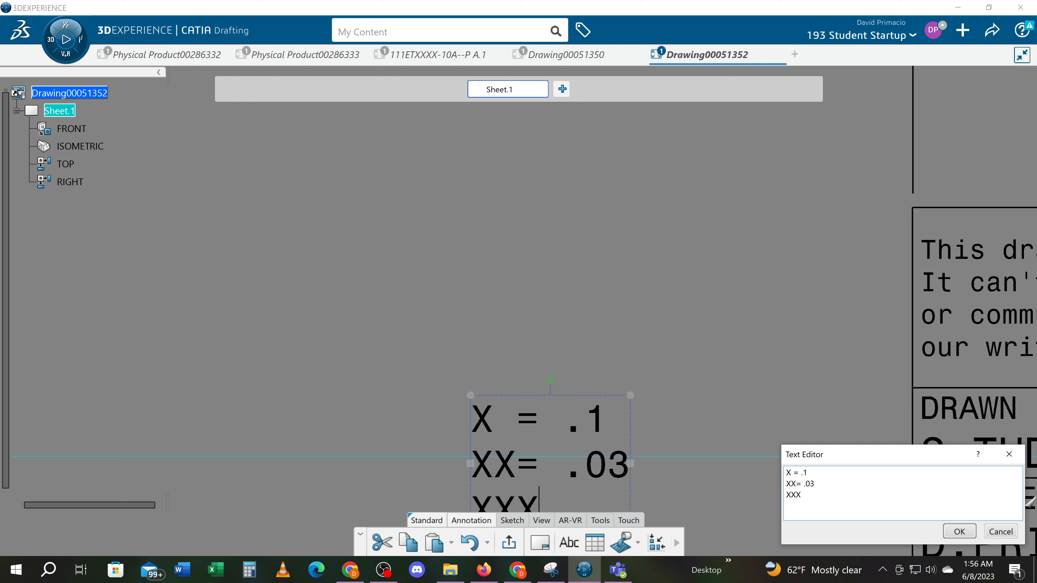
{"action": "type", "text": "= .010"}
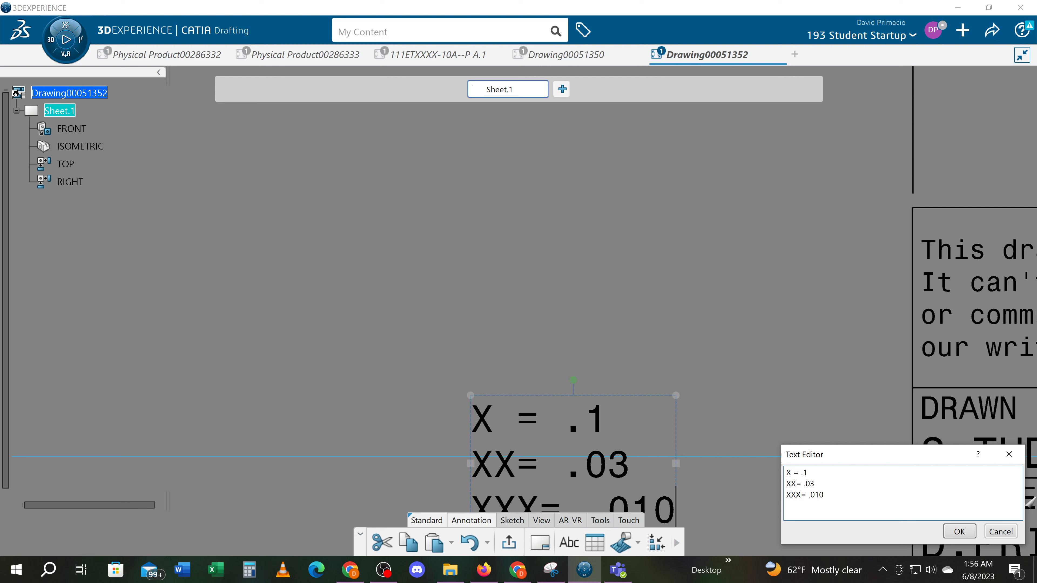
{"action": "key", "text": "Return"}
{"action": "mouse_move", "coordinate": [494, 363]}
{"action": "middle_mouse_down"}
{"action": "mouse_move", "coordinate": [394, 301]}
{"action": "mouse_move", "coordinate": [386, 241]}
{"action": "middle_mouse_up"}
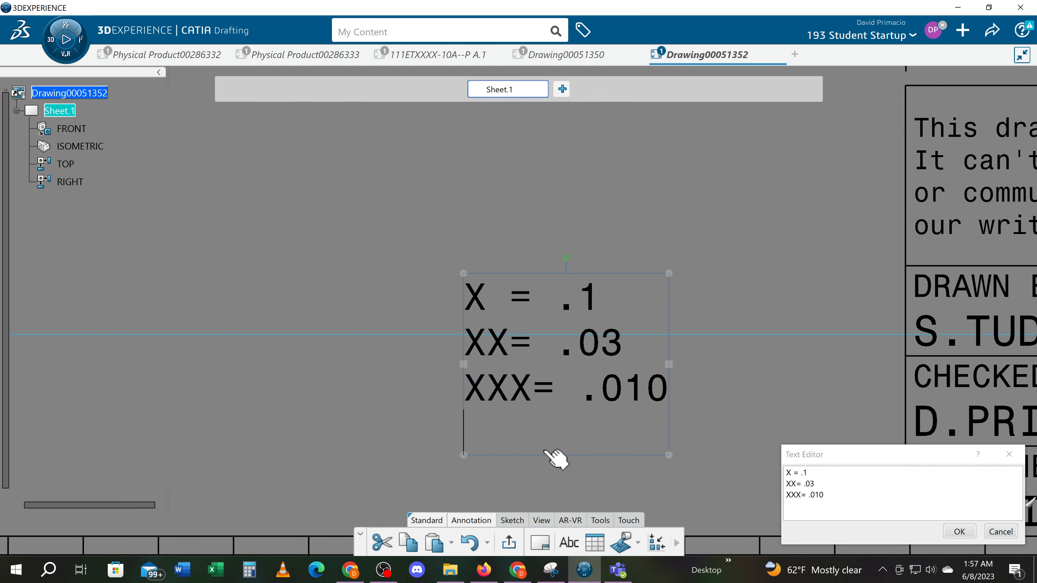
{"action": "type", "text": "XXX"}
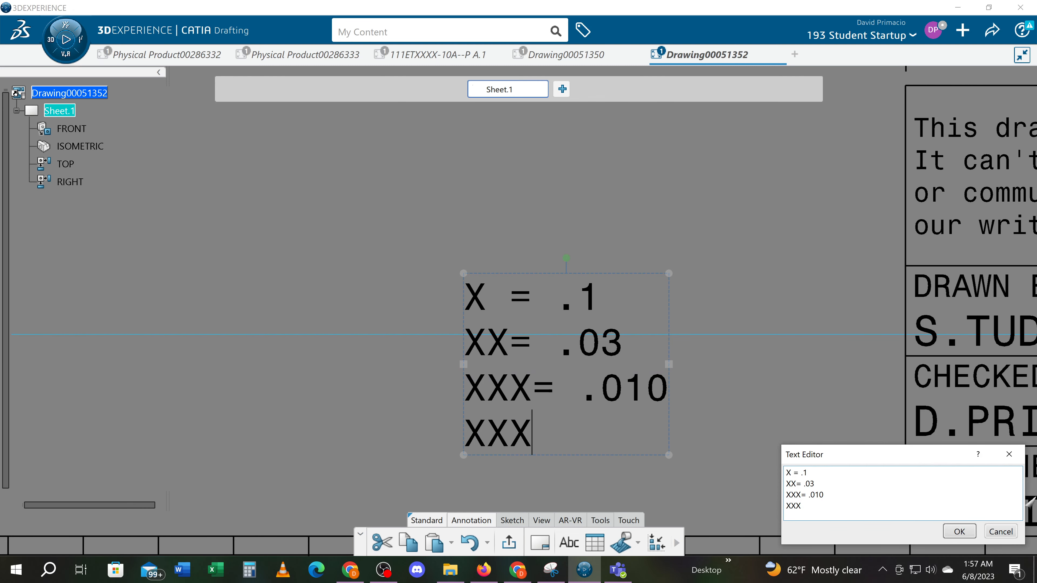
{"action": "type", "text": "X = .00"}
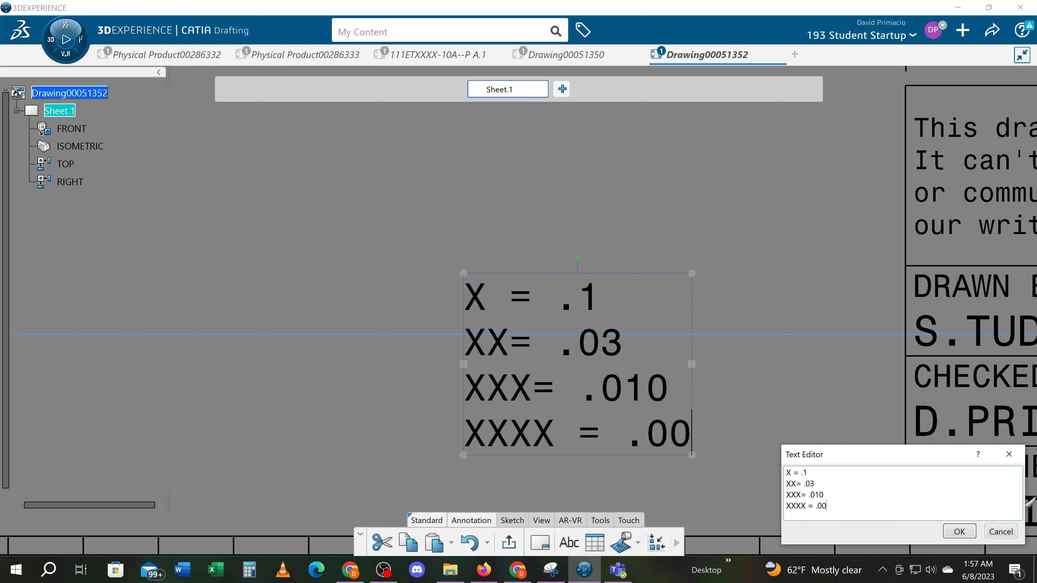
{"action": "type", "text": "50"}
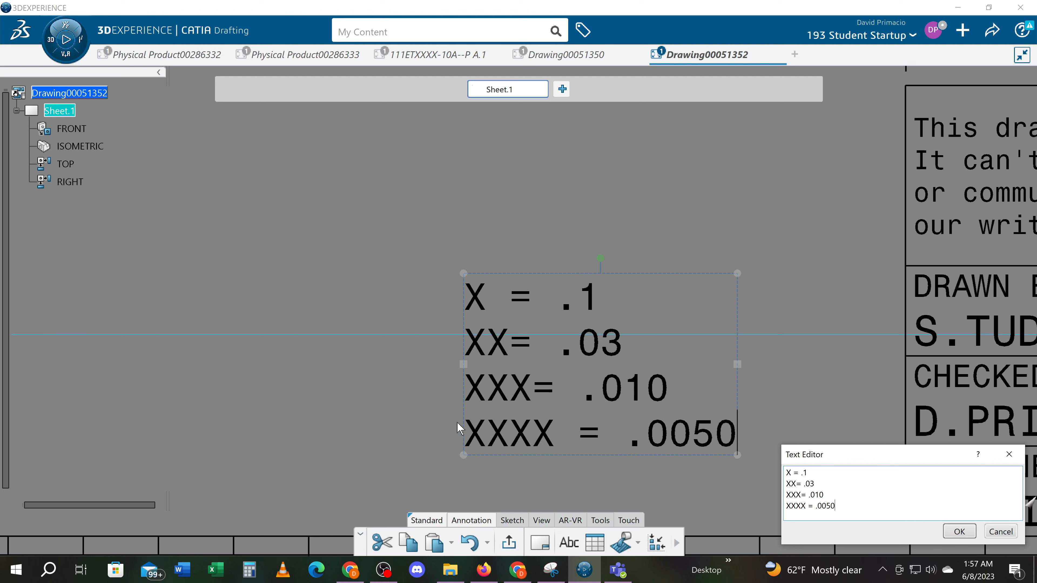
Insert a decimal point before the X placeholders on all four tolerance lines, from .XXXX up to .X
{"action": "left_click", "coordinate": [470, 435]}
{"action": "left_click", "coordinate": [784, 506]}
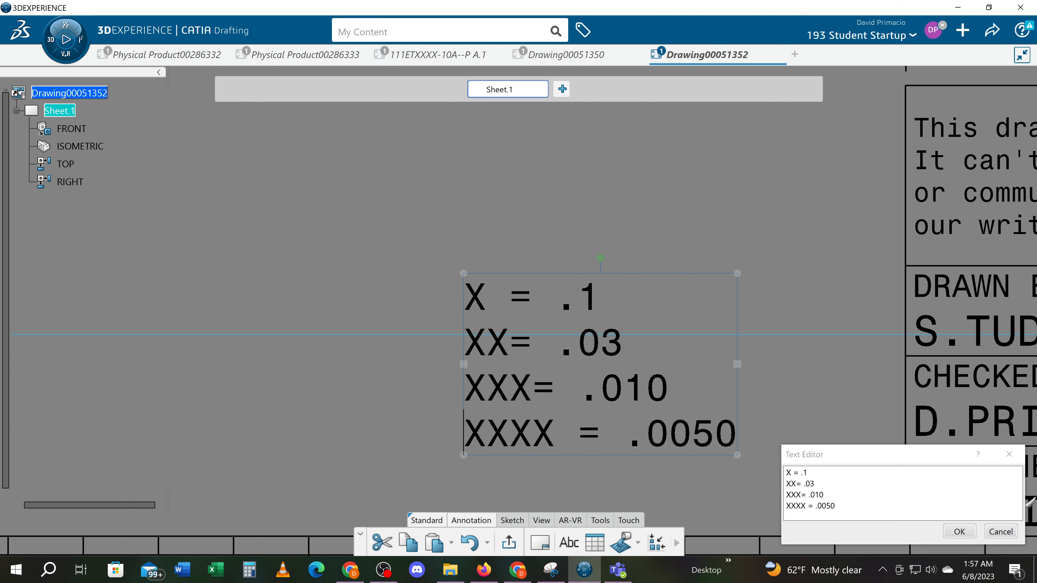
{"action": "type", "text": "."}
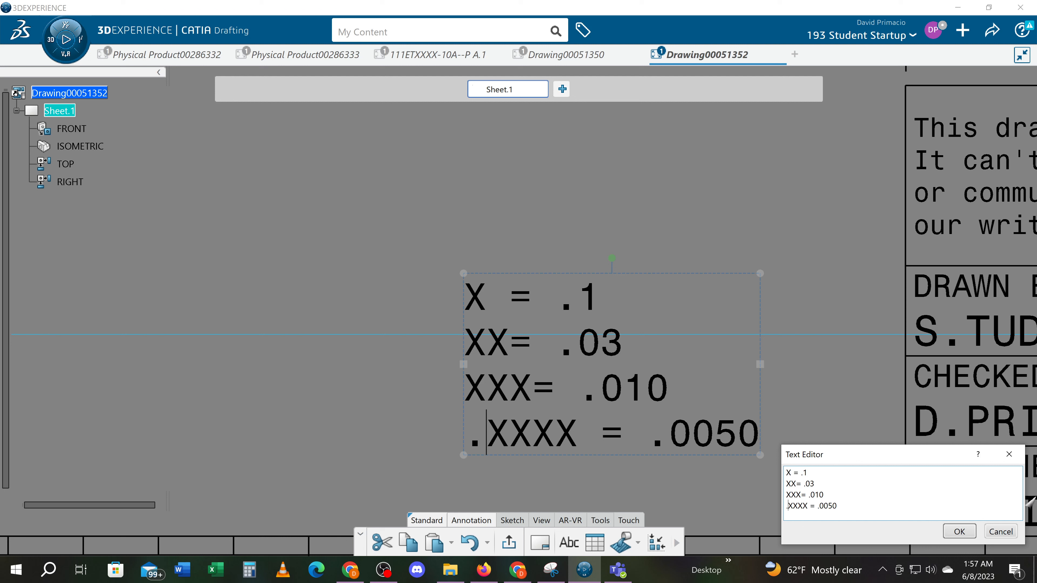
{"action": "key", "text": "Up"}
{"action": "type", "text": ".1 "}
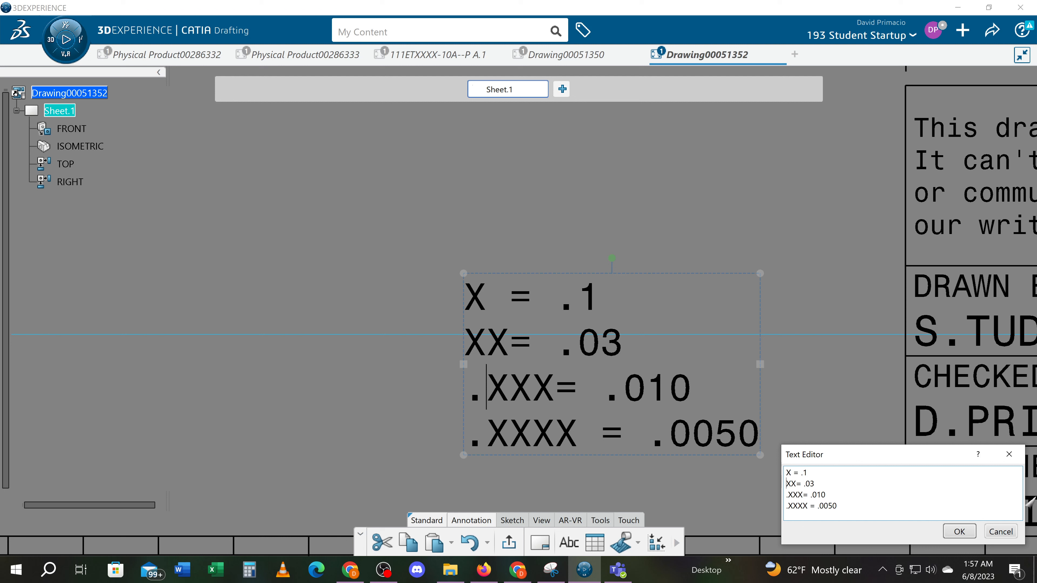
{"action": "type", "text": "."}
{"action": "key", "text": "Up"}
{"action": "type", "text": "."}
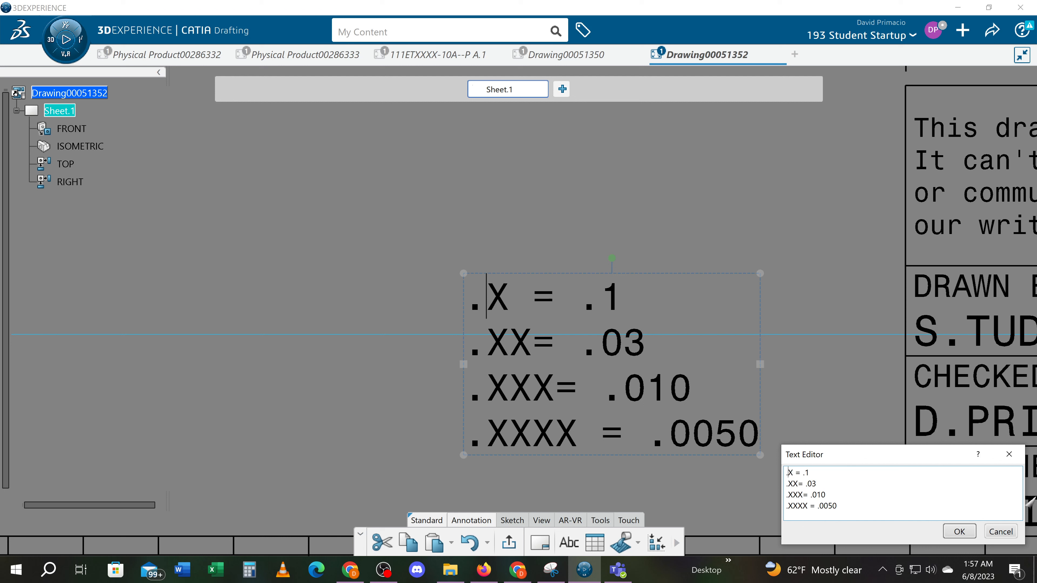
Align the equals signs of the .X, .XX and .XXX lines with the .XXXX line using spaces, and accept the text
{"action": "key", "text": "Down"}
{"action": "key", "text": "Down"}
{"action": "key", "text": "Right"}
{"action": "key", "text": "Right"}
{"action": "key", "text": "Right"}
{"action": "key", "text": "Up"}
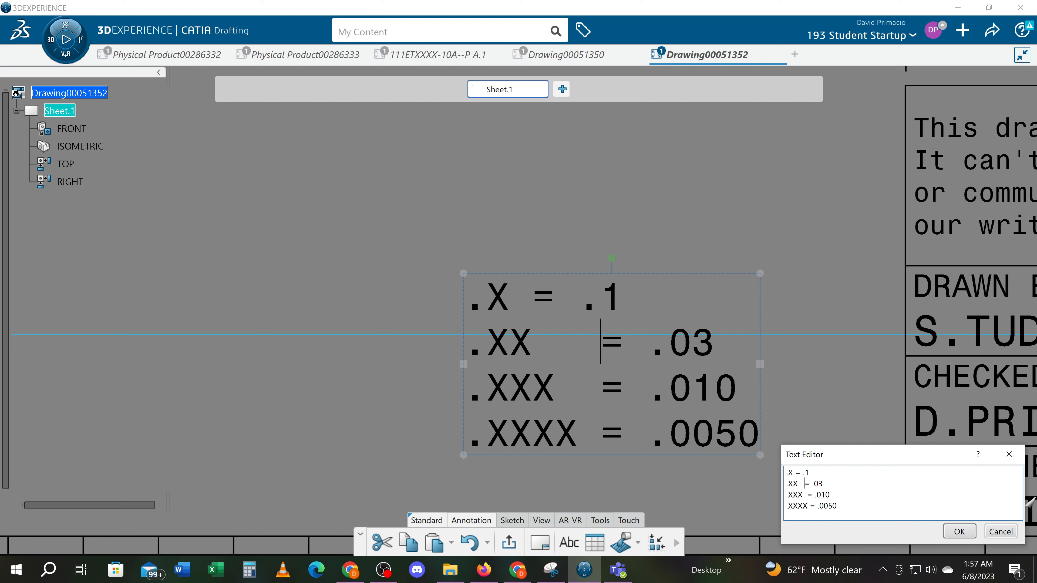
{"action": "key", "text": "Up"}
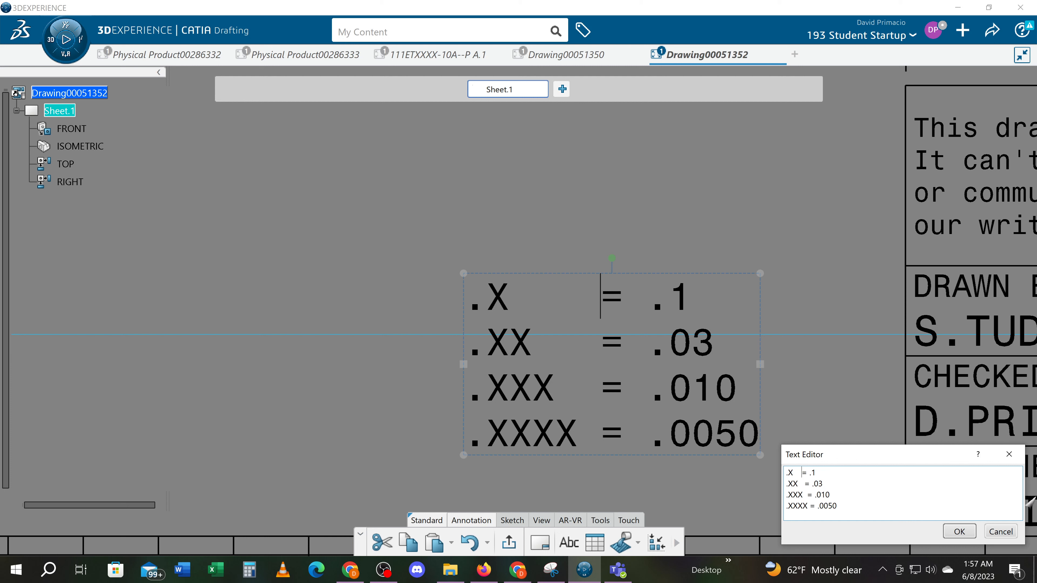
{"action": "left_click", "coordinate": [959, 532]}
{"action": "left_click", "coordinate": [777, 445]}
Add a text annotation reading "TOLERANCE BLOCK" above the four tolerance lines
{"action": "mouse_move", "coordinate": [818, 470]}
{"action": "middle_mouse_down"}
{"action": "mouse_move", "coordinate": [831, 477]}
{"action": "mouse_move", "coordinate": [829, 442]}
{"action": "middle_mouse_up"}
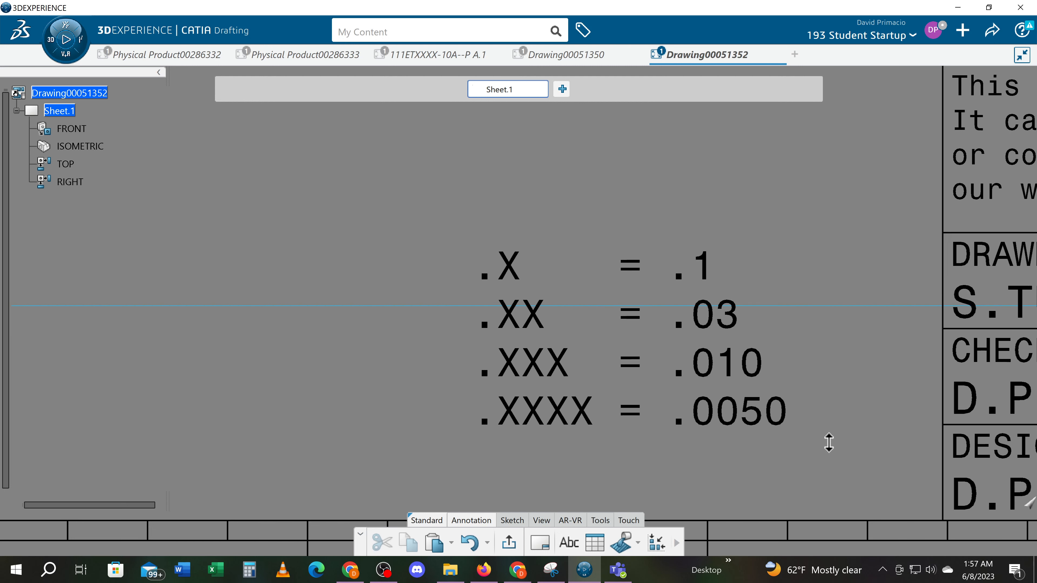
{"action": "middle_click_drag", "start_coordinate": [788, 471], "coordinate": [774, 449]}
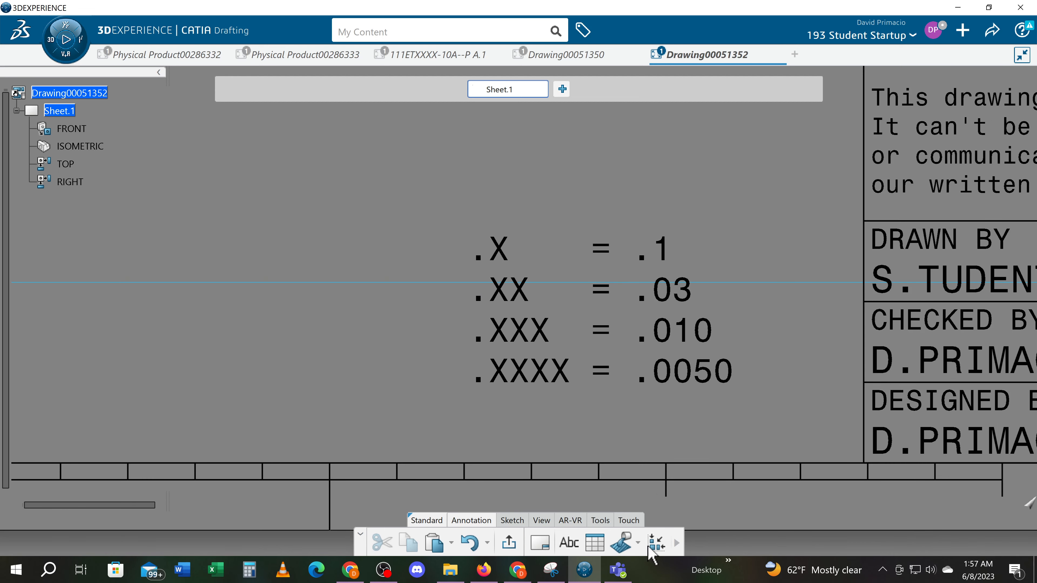
{"action": "left_click", "coordinate": [569, 543]}
{"action": "middle_click_drag", "start_coordinate": [546, 421], "coordinate": [579, 541]}
{"action": "left_click", "coordinate": [501, 228]}
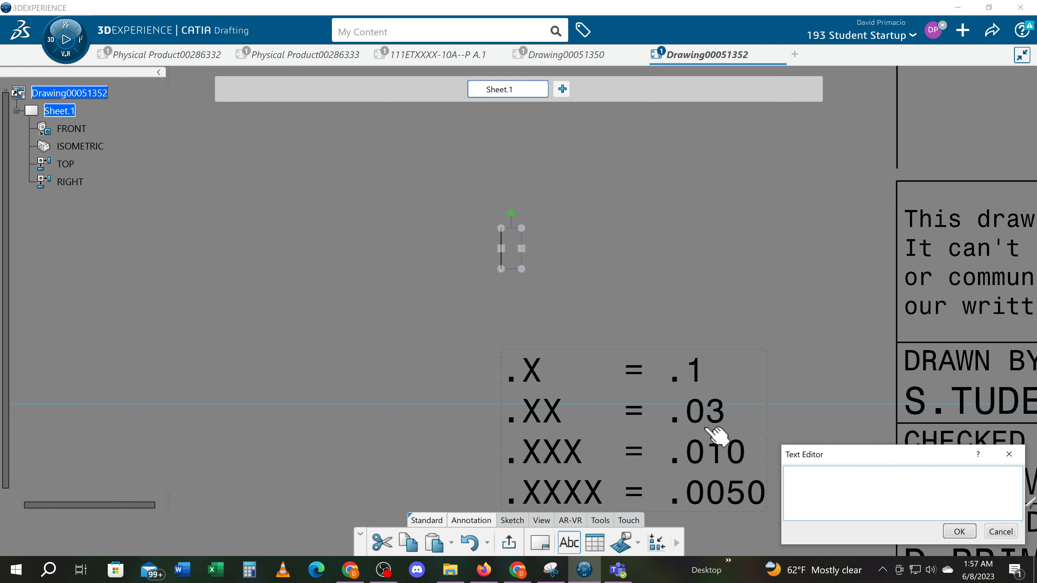
{"action": "type", "text": "t"}
{"action": "key", "text": "BackSpace"}
{"action": "type", "text": "T"}
{"action": "key", "text": "Caps_Lock"}
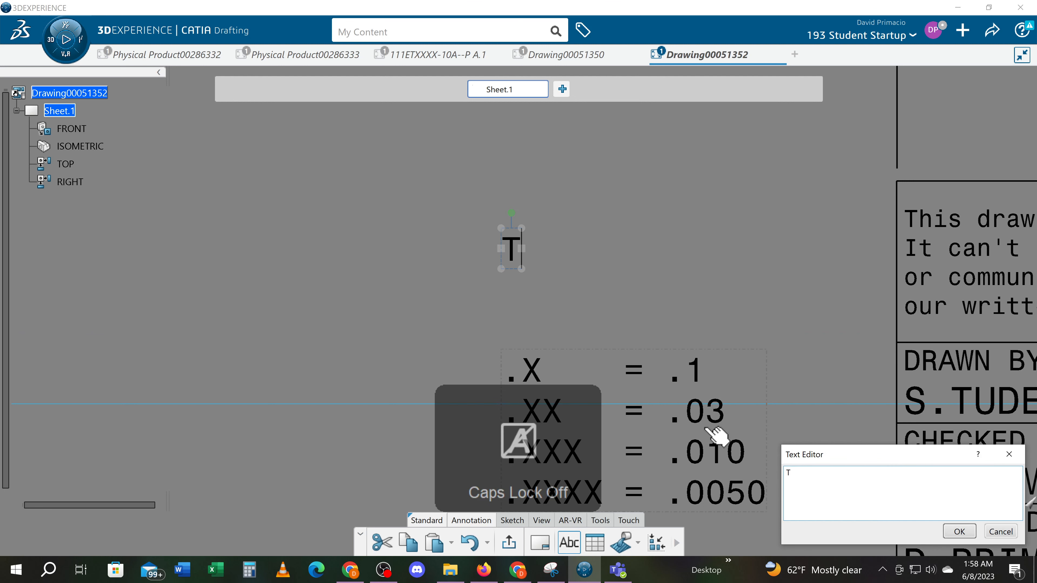
{"action": "type", "text": "ol"}
{"action": "key", "text": "BackSpace"}
{"action": "key", "text": "BackSpace"}
{"action": "key", "text": "Caps_Lock"}
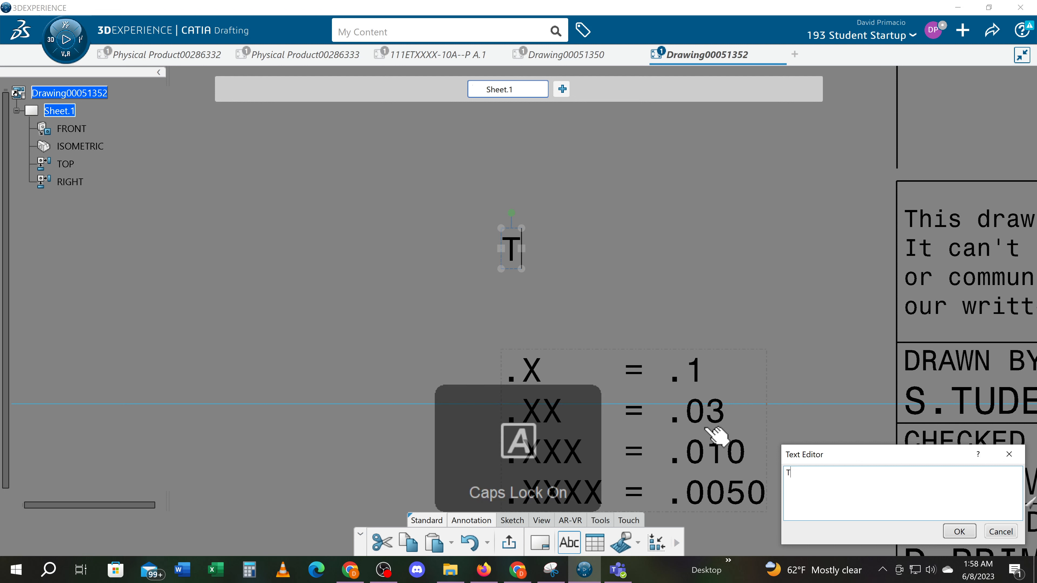
{"action": "type", "text": "OLERACNE"}
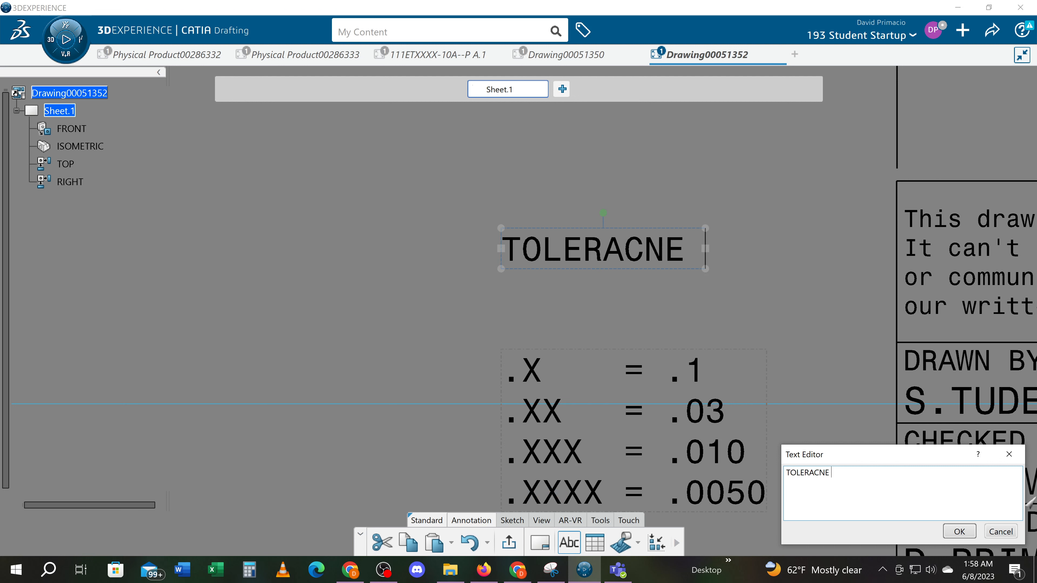
{"action": "key", "text": "BackSpace"}
{"action": "key", "text": "BackSpace"}
{"action": "key", "text": "BackSpace"}
{"action": "key", "text": "BackSpace"}
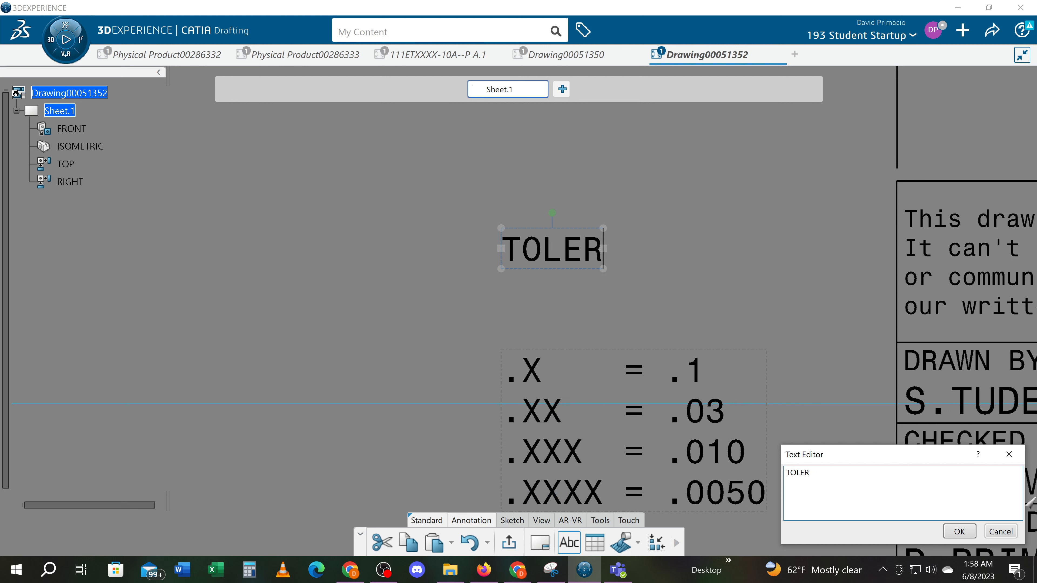
{"action": "type", "text": "ANCE BLOCK"}
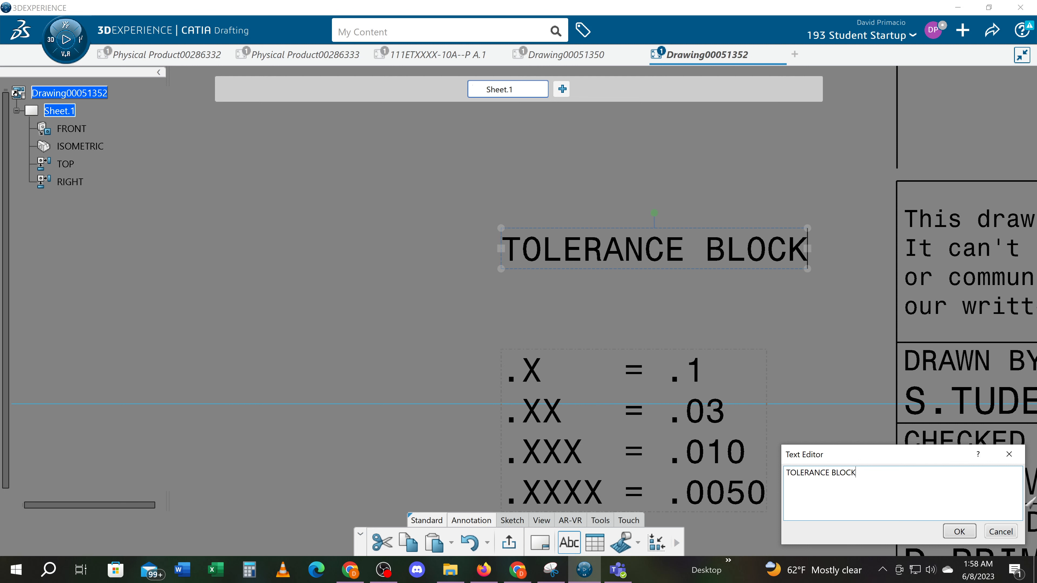
{"action": "left_click", "coordinate": [960, 532]}
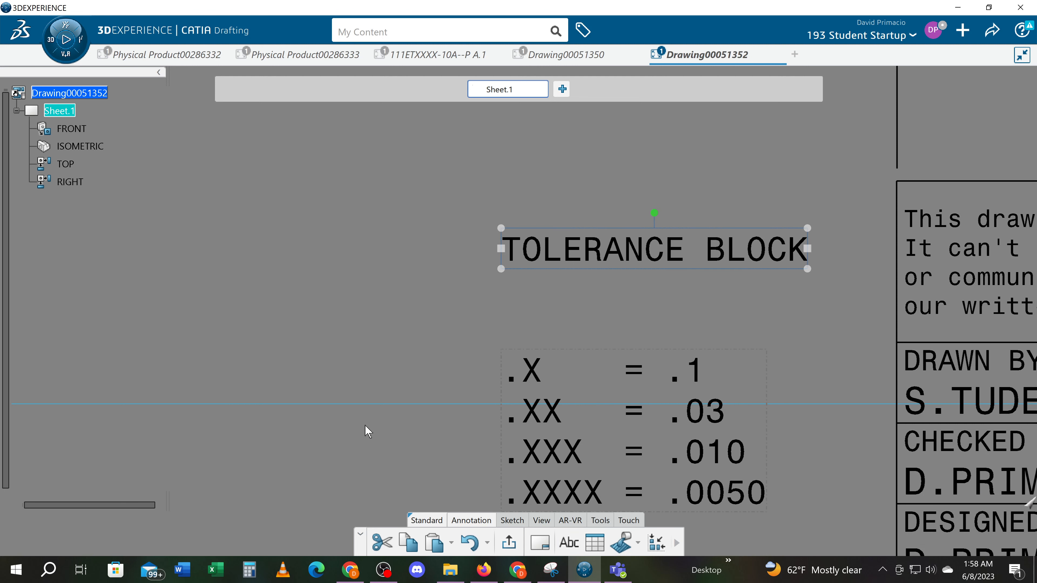
Draw a rectangle around the tolerance text, from the title block's upper-left corner down to the sheet's lower border line
{"action": "left_click", "coordinate": [398, 429]}
{"action": "scroll", "coordinate": [405, 370], "scroll_direction": "down", "scroll_amount": 3}
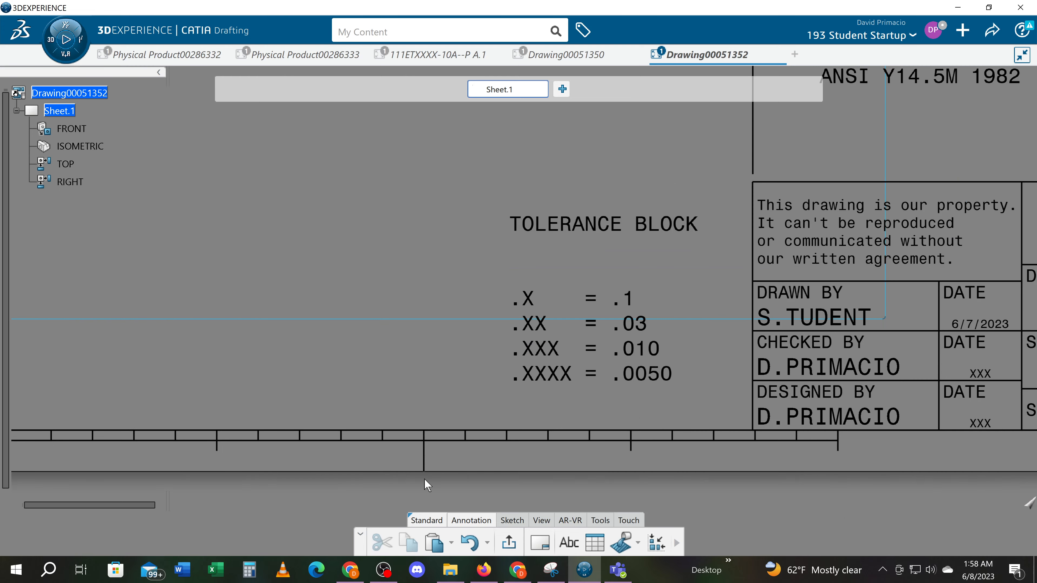
{"action": "left_click", "coordinate": [510, 521]}
{"action": "left_click", "coordinate": [483, 542]}
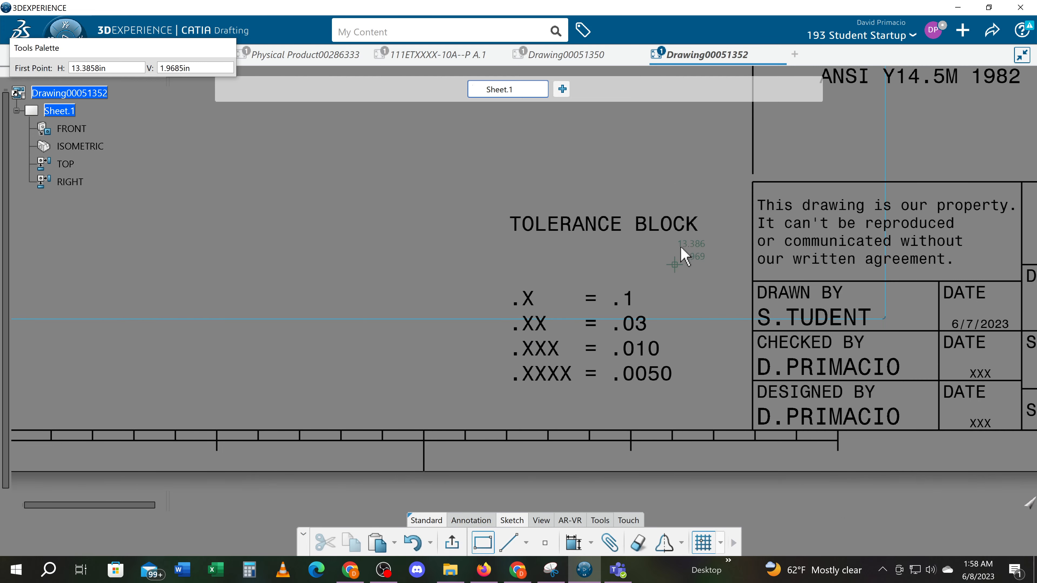
{"action": "left_click", "coordinate": [747, 194]}
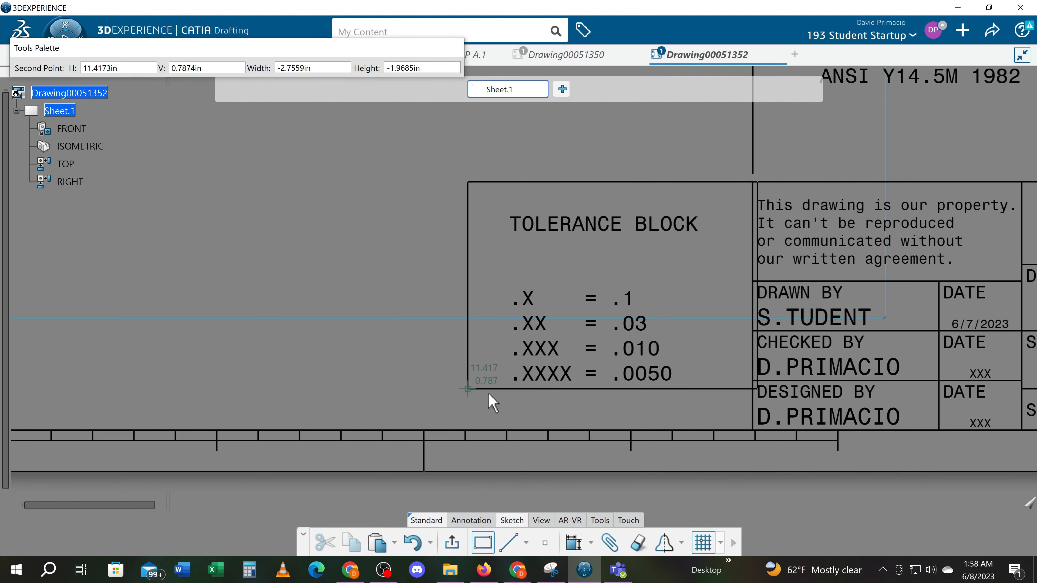
{"action": "key", "text": "Escape"}
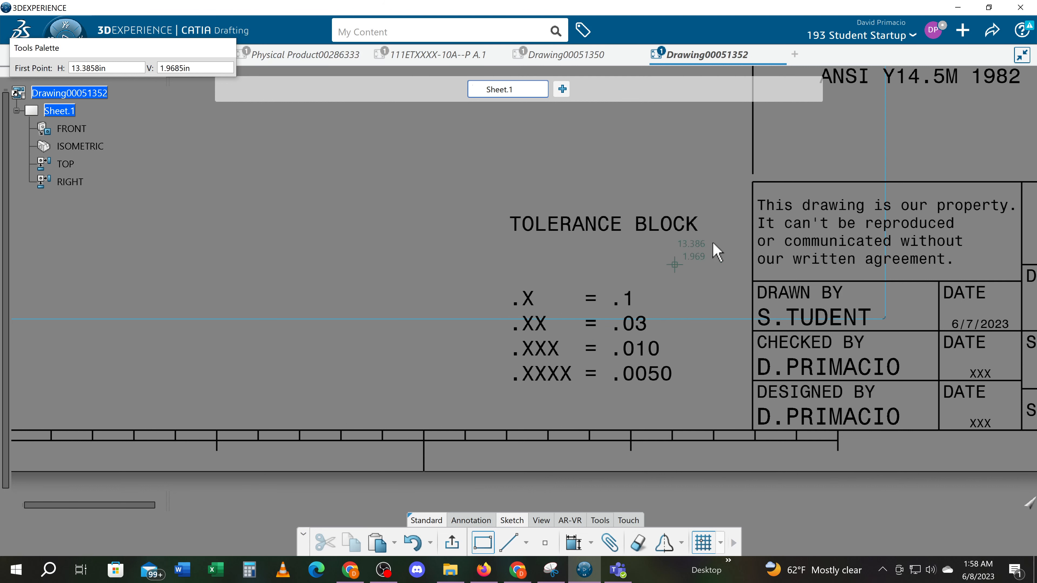
{"action": "left_click", "coordinate": [753, 182]}
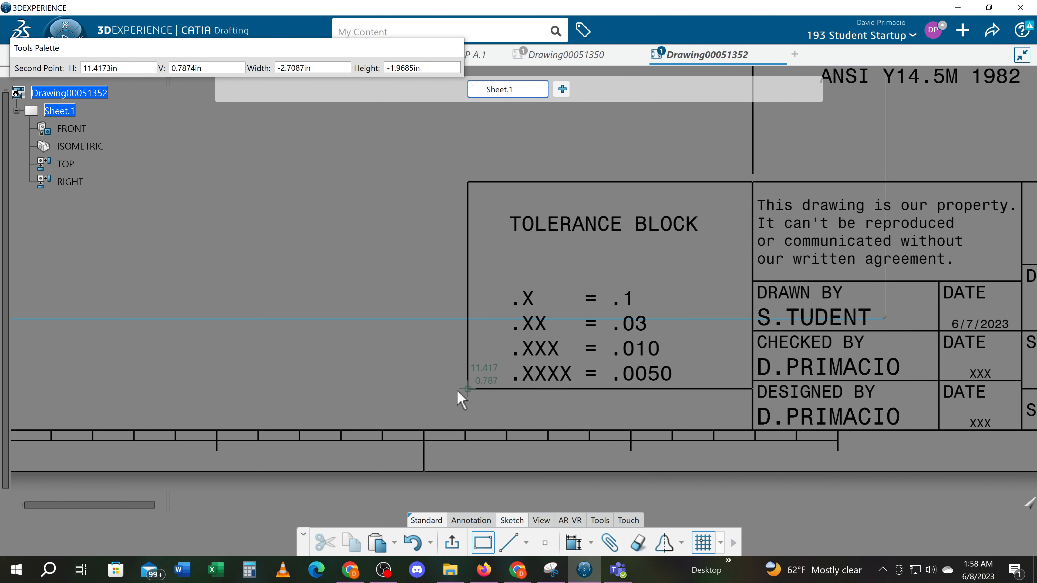
{"action": "left_click", "coordinate": [425, 429]}
{"action": "left_click", "coordinate": [383, 269]}
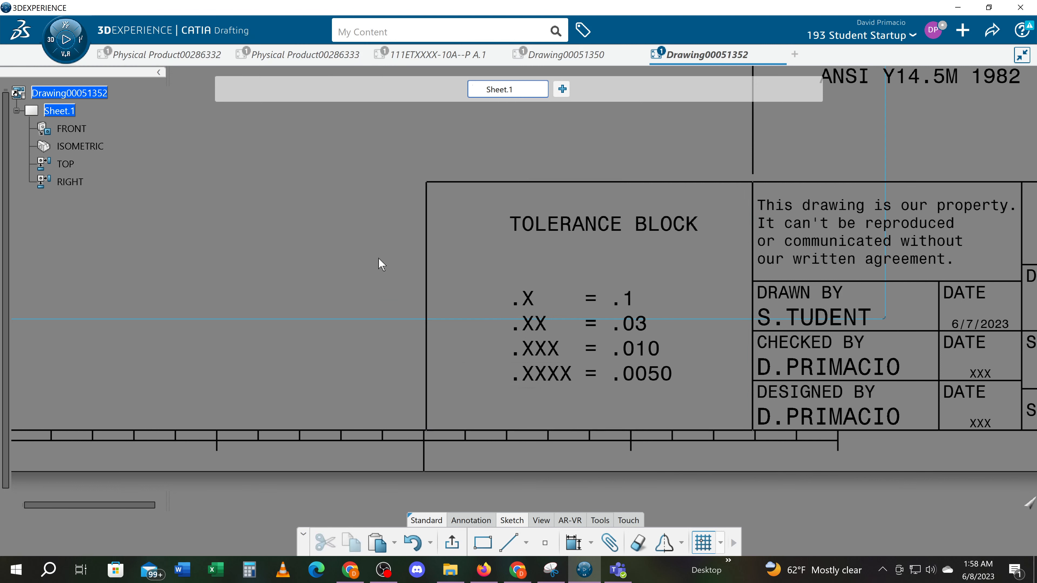
Draw a horizontal line across the full width of the rectangle, between the TOLERANCE BLOCK heading and the .X tolerance line
{"action": "left_click", "coordinate": [509, 543]}
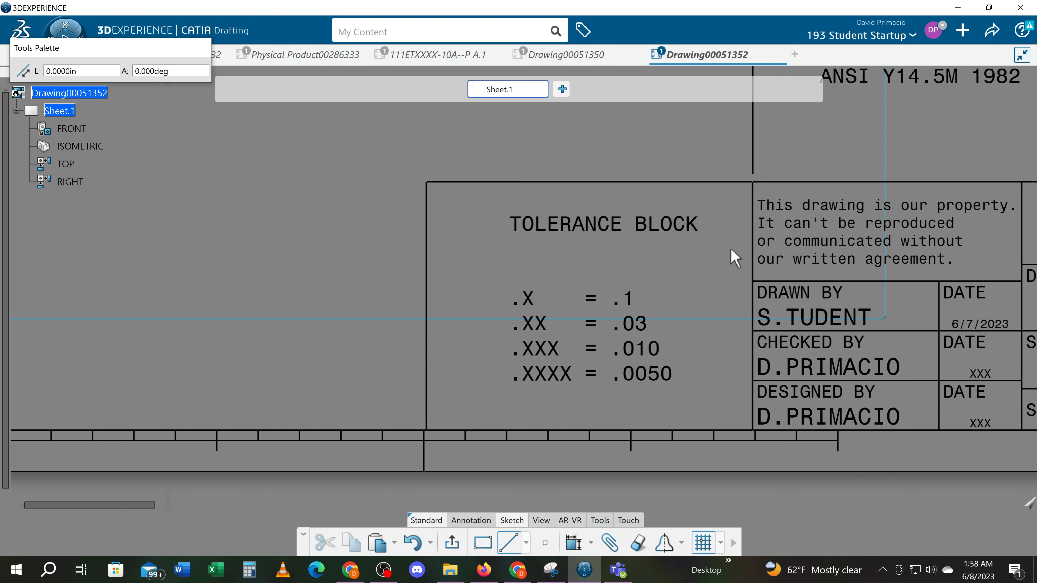
{"action": "left_click", "coordinate": [753, 264]}
{"action": "left_click", "coordinate": [427, 264]}
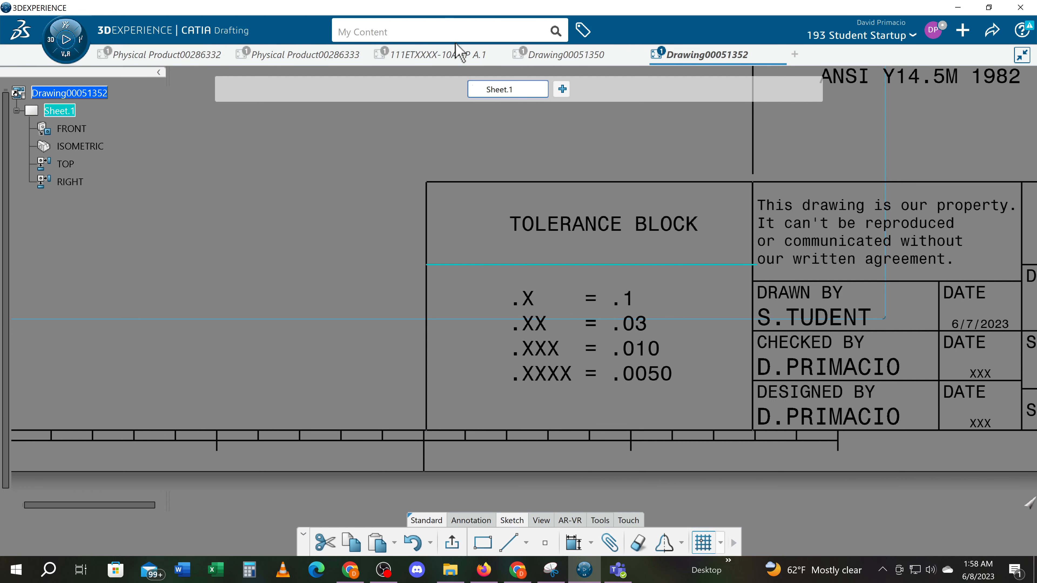
{"action": "left_click", "coordinate": [331, 412]}
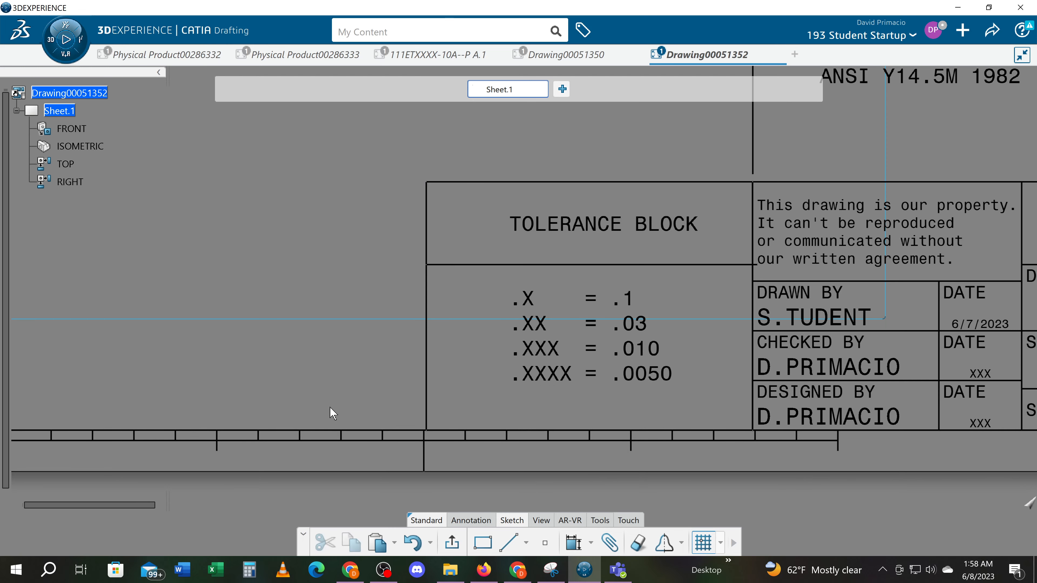
Trim the short end of the divider line that overruns the edge between the tolerance block and the title block
{"action": "middle_click_drag", "start_coordinate": [363, 408], "coordinate": [323, 364]}
{"action": "middle_click_drag", "start_coordinate": [715, 386], "coordinate": [604, 430]}
{"action": "middle_click_drag", "start_coordinate": [624, 387], "coordinate": [625, 328]}
{"action": "middle_click_drag", "start_coordinate": [645, 290], "coordinate": [573, 342]}
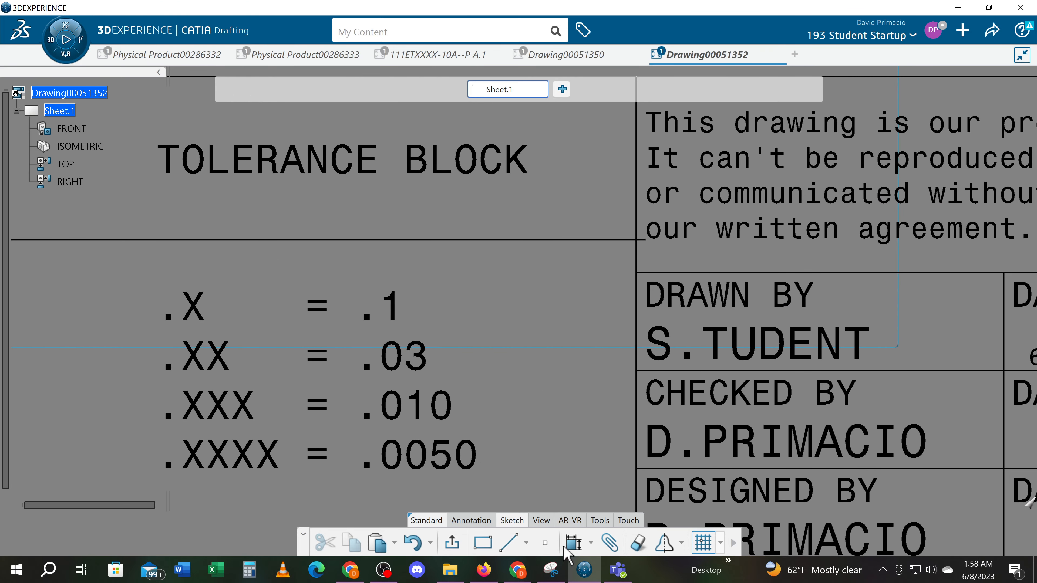
{"action": "left_click", "coordinate": [639, 543]}
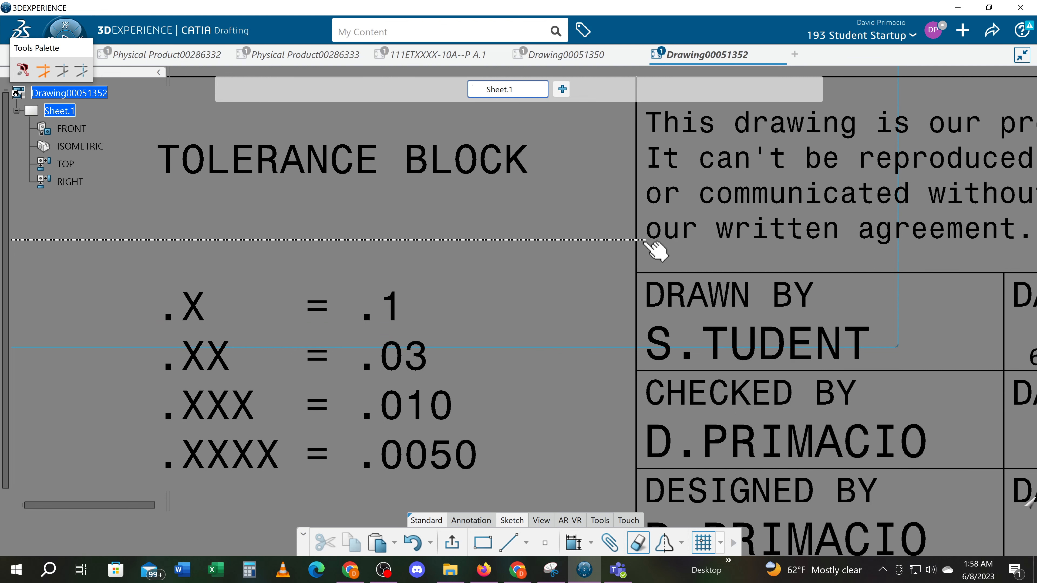
{"action": "key", "text": "Escape"}
{"action": "mouse_move", "coordinate": [563, 294]}
{"action": "middle_mouse_down"}
{"action": "mouse_move", "coordinate": [585, 345]}
{"action": "mouse_move", "coordinate": [296, 364]}
{"action": "mouse_move", "coordinate": [401, 376]}
{"action": "middle_mouse_up"}
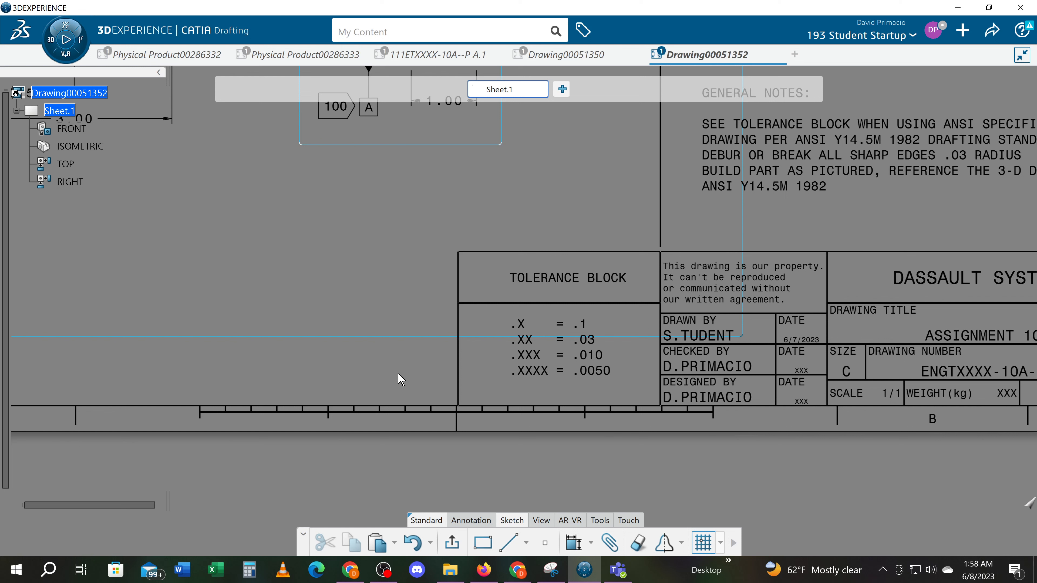
Turn off the display of the view frames around the drawing views
{"action": "middle_click_drag", "start_coordinate": [201, 236], "coordinate": [259, 298]}
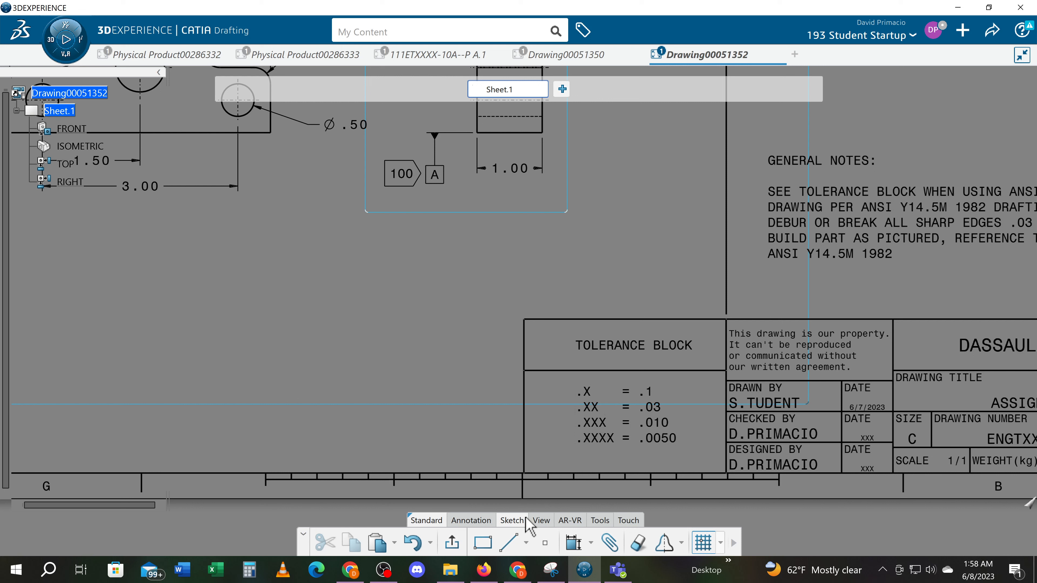
{"action": "left_click", "coordinate": [534, 522]}
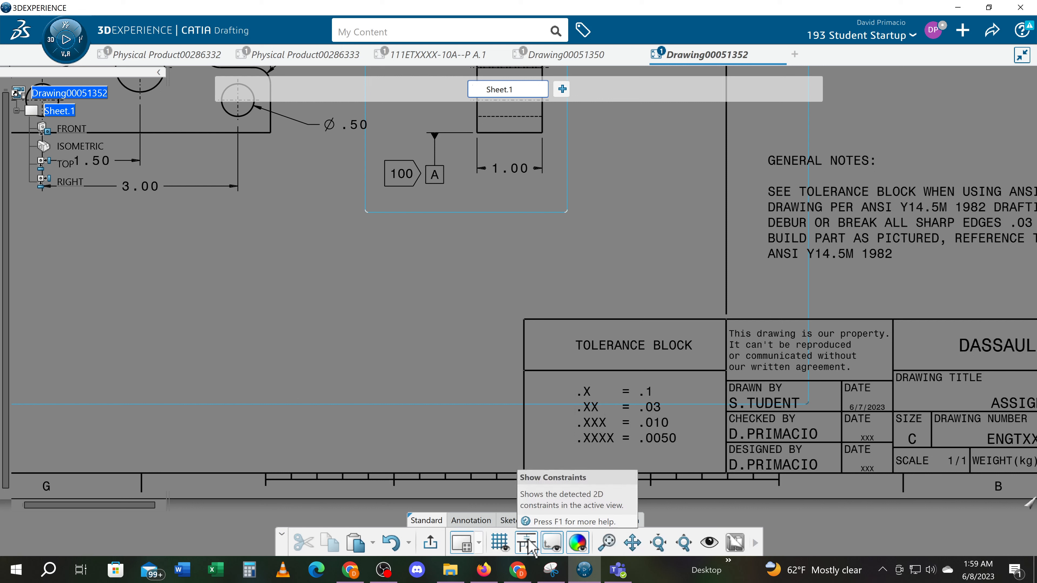
{"action": "left_click", "coordinate": [553, 543]}
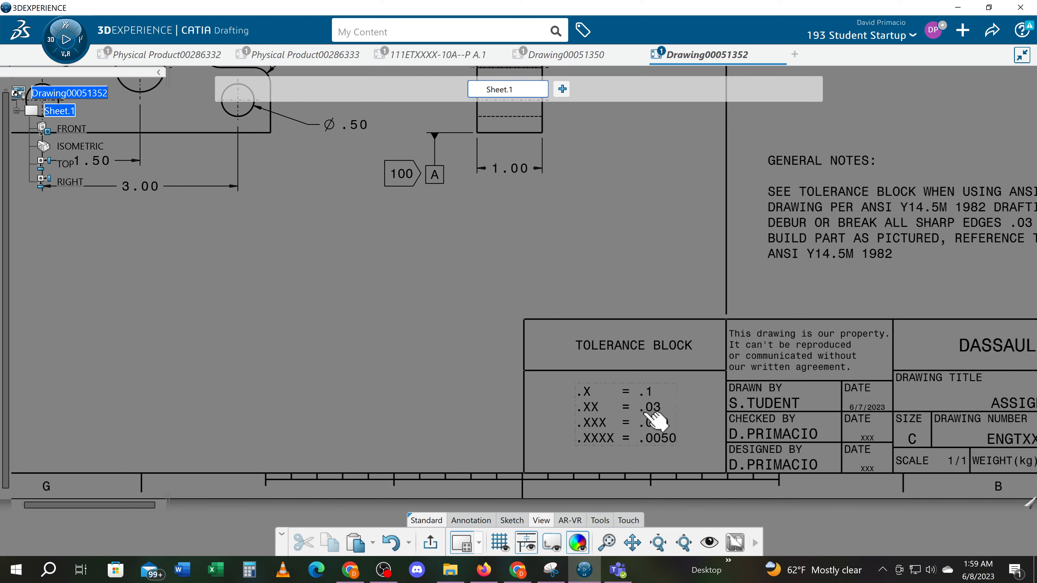
Leave the background of Sheet.1 and return to editing the sheet itself
{"action": "middle_click_drag", "start_coordinate": [235, 295], "coordinate": [427, 543]}
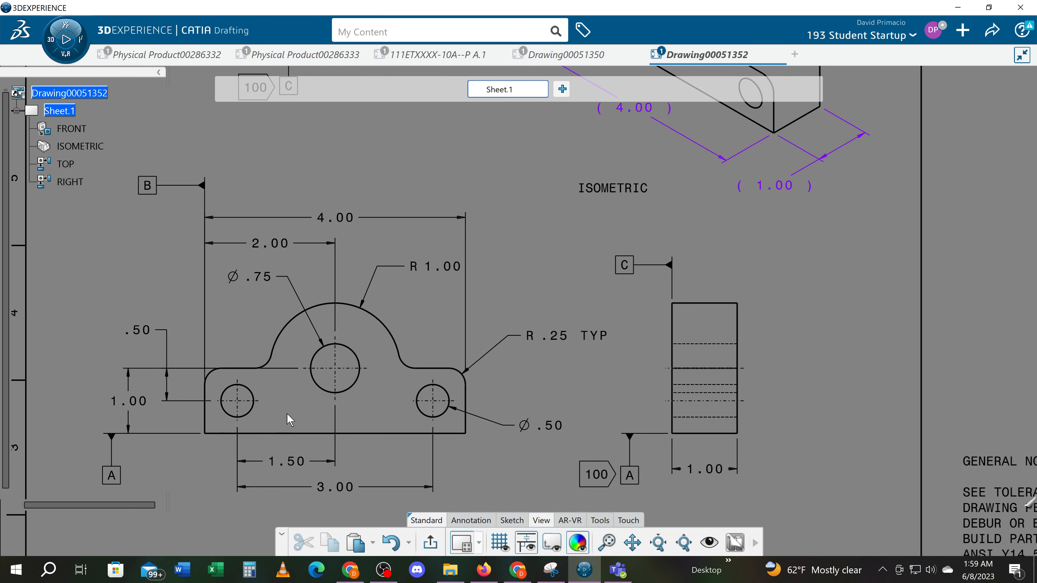
{"action": "middle_click_drag", "start_coordinate": [302, 375], "coordinate": [323, 268]}
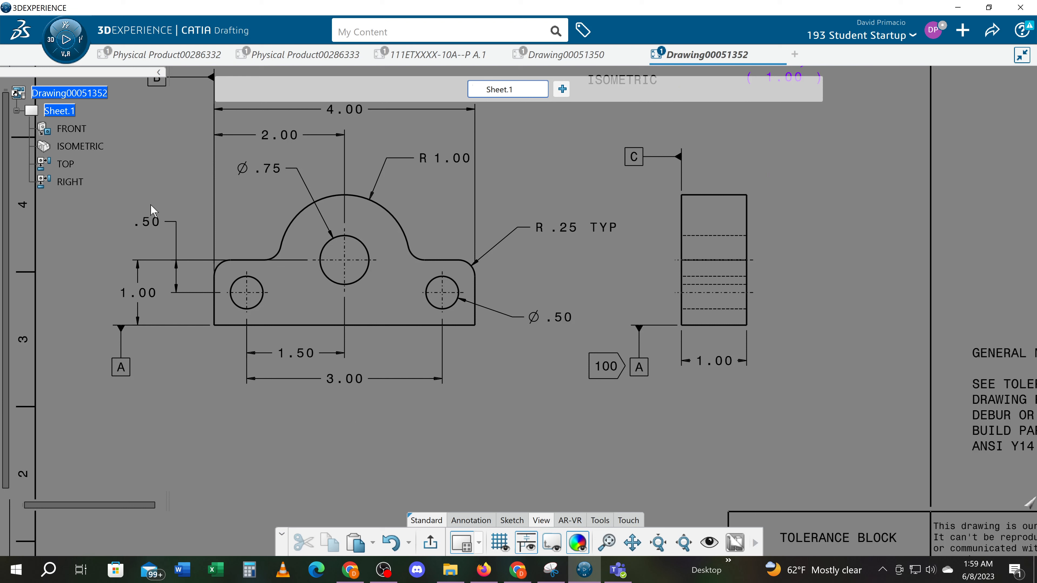
{"action": "right_click", "coordinate": [65, 109]}
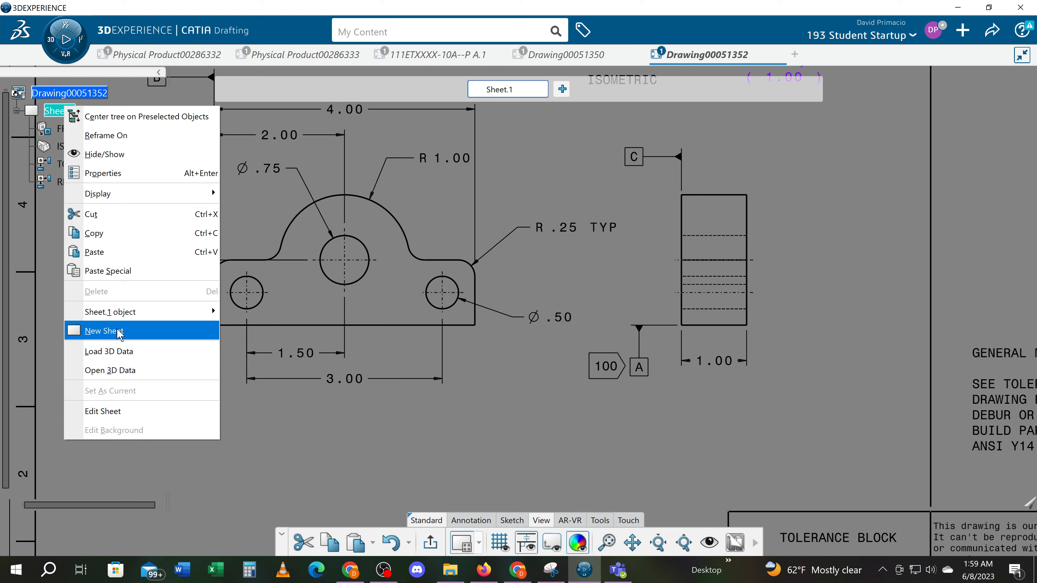
{"action": "left_click", "coordinate": [130, 412]}
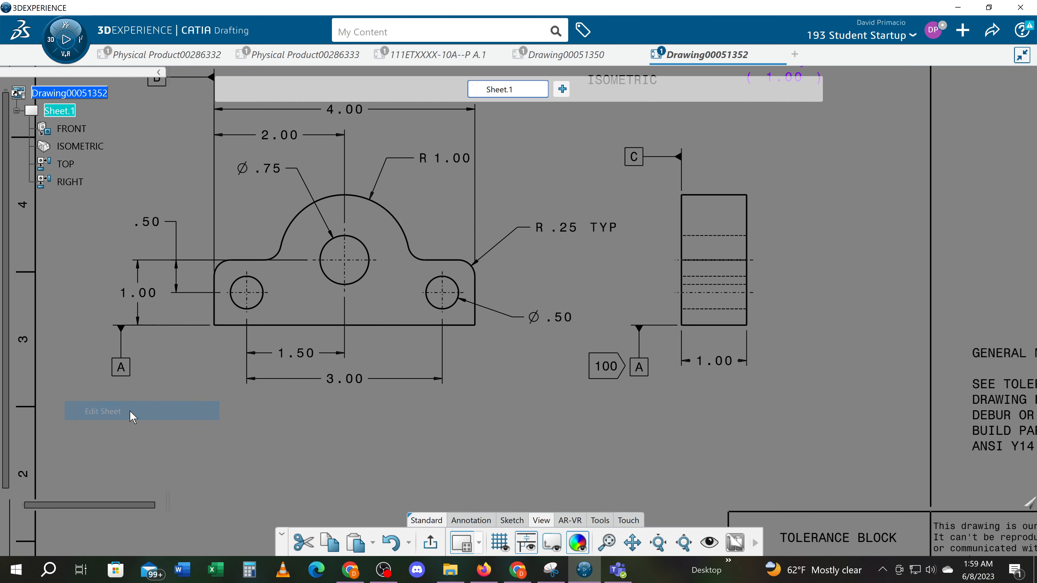
Compare the decimal places of the front view's dimensions, such as the overall hole spacing, with the entries in the tolerance block
{"action": "mouse_move", "coordinate": [222, 402]}
{"action": "middle_mouse_down"}
{"action": "mouse_move", "coordinate": [255, 377]}
{"action": "mouse_move", "coordinate": [247, 365]}
{"action": "middle_mouse_up"}
{"action": "mouse_move", "coordinate": [343, 394]}
{"action": "middle_mouse_down"}
{"action": "mouse_move", "coordinate": [339, 367]}
{"action": "mouse_move", "coordinate": [333, 360]}
{"action": "mouse_move", "coordinate": [327, 369]}
{"action": "middle_mouse_up"}
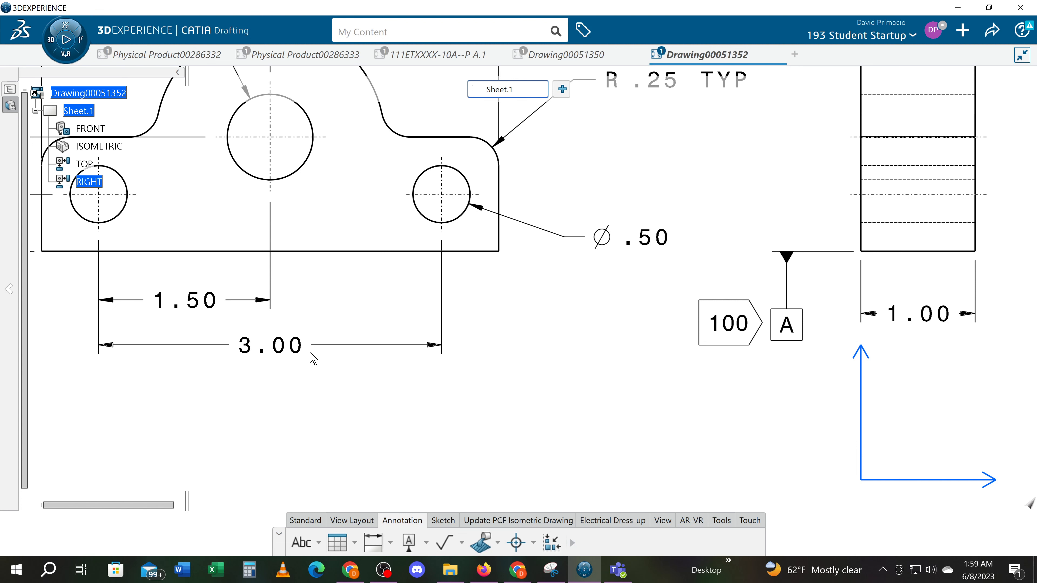
{"action": "mouse_move", "coordinate": [276, 377]}
{"action": "middle_mouse_down"}
{"action": "mouse_move", "coordinate": [363, 384]}
{"action": "mouse_move", "coordinate": [348, 376]}
{"action": "mouse_move", "coordinate": [381, 394]}
{"action": "middle_mouse_up"}
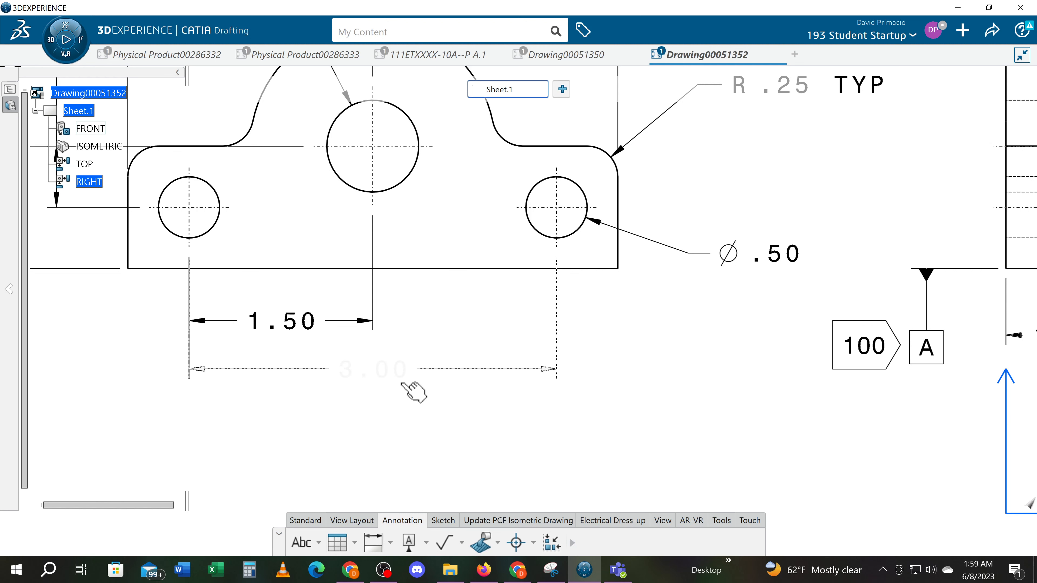
{"action": "mouse_move", "coordinate": [778, 440]}
{"action": "middle_mouse_down"}
{"action": "mouse_move", "coordinate": [481, 218]}
{"action": "mouse_move", "coordinate": [652, 321]}
{"action": "mouse_move", "coordinate": [441, 154]}
{"action": "middle_mouse_up"}
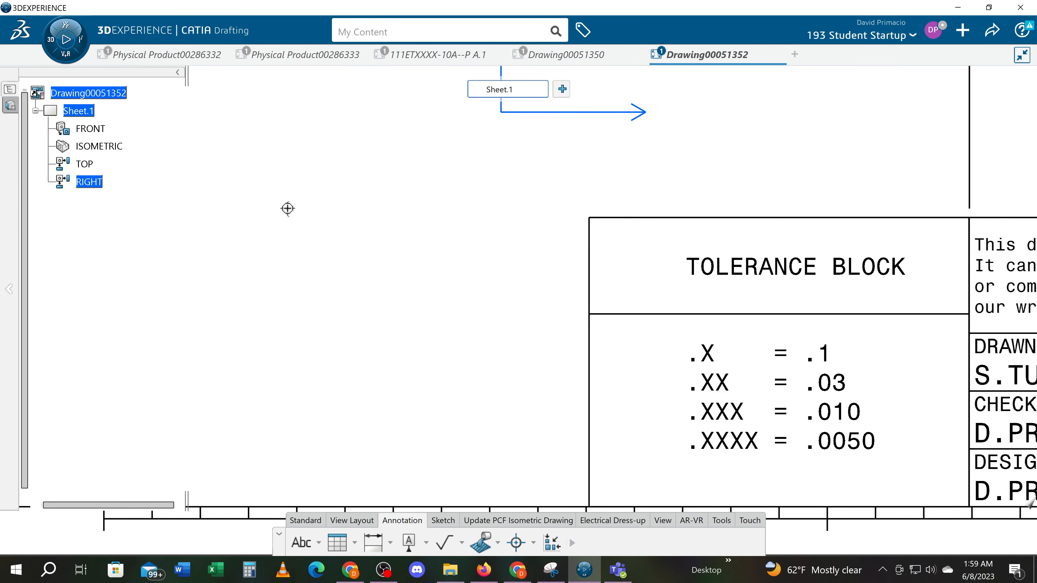
{"action": "middle_click_drag", "start_coordinate": [288, 209], "coordinate": [509, 451], "text": "ctrl"}
{"action": "mouse_move", "coordinate": [372, 348]}
{"action": "middle_mouse_down"}
{"action": "mouse_move", "coordinate": [448, 457]}
{"action": "mouse_move", "coordinate": [425, 440]}
{"action": "mouse_move", "coordinate": [438, 403]}
{"action": "middle_mouse_up"}
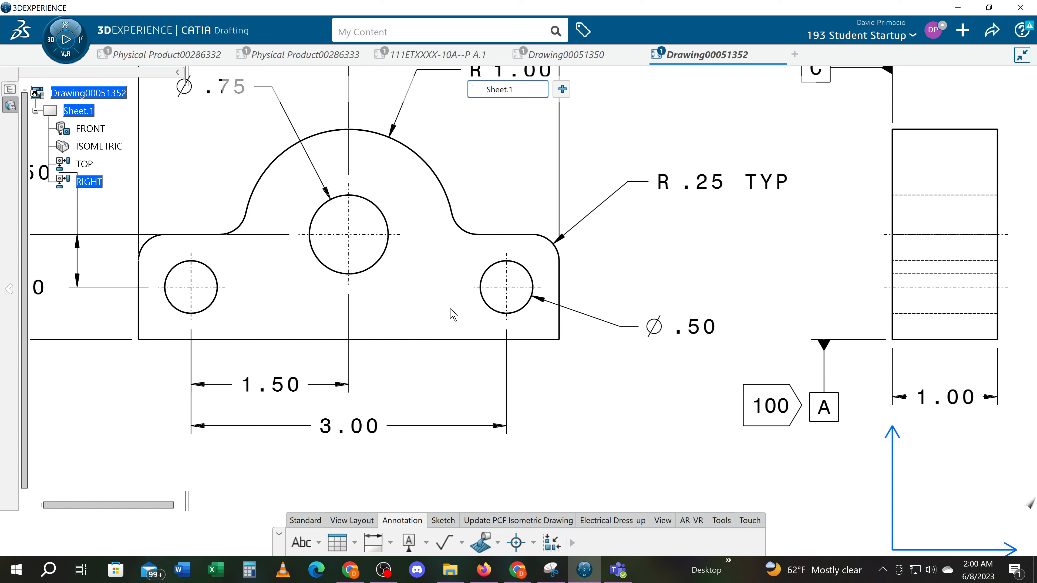
{"action": "middle_click_drag", "start_coordinate": [811, 476], "coordinate": [465, 163]}
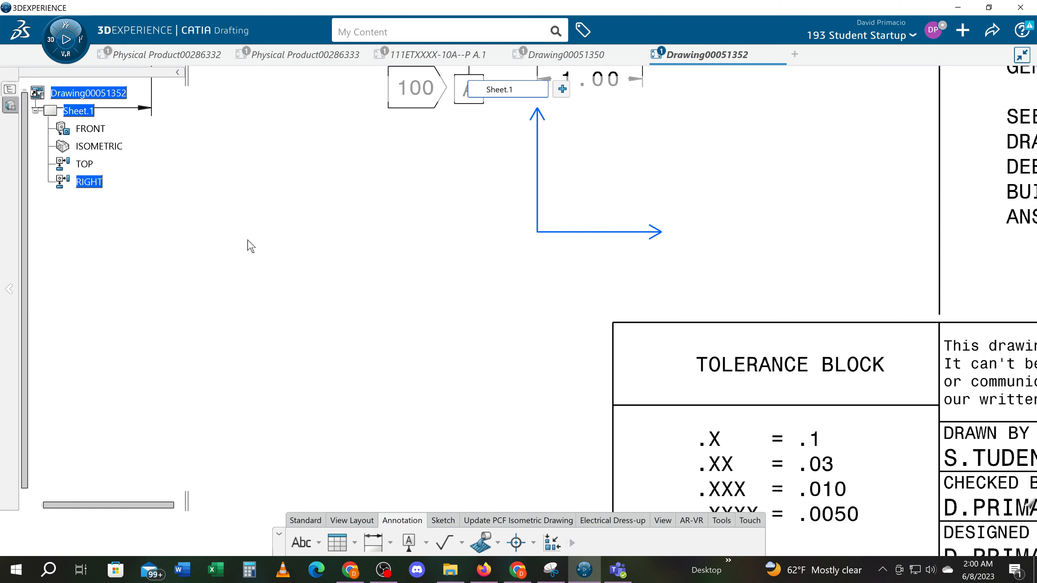
{"action": "middle_click_drag", "start_coordinate": [251, 247], "coordinate": [403, 387]}
{"action": "middle_click_drag", "start_coordinate": [266, 320], "coordinate": [389, 391]}
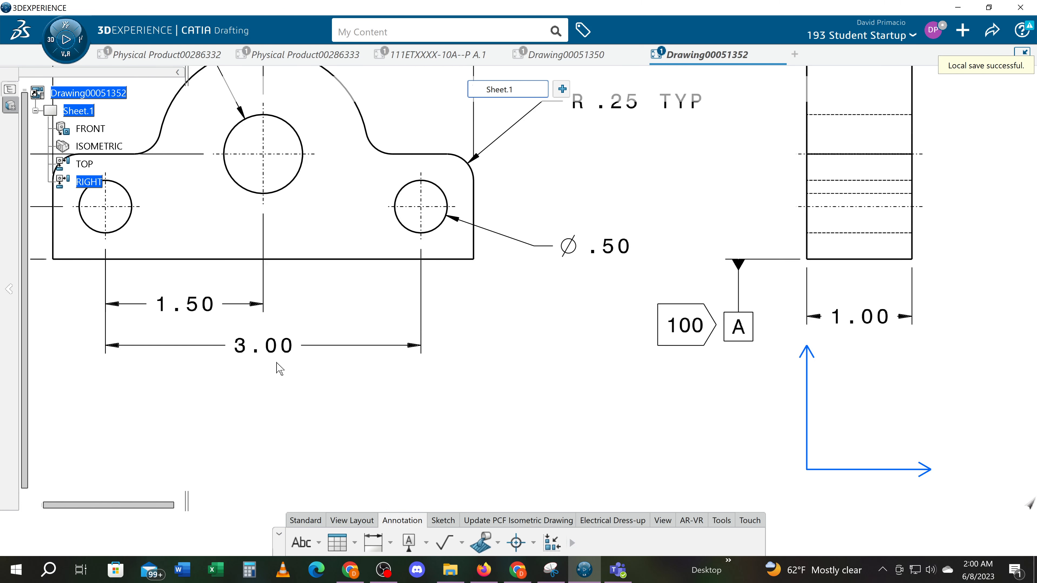
{"action": "middle_click_drag", "start_coordinate": [266, 363], "coordinate": [317, 392]}
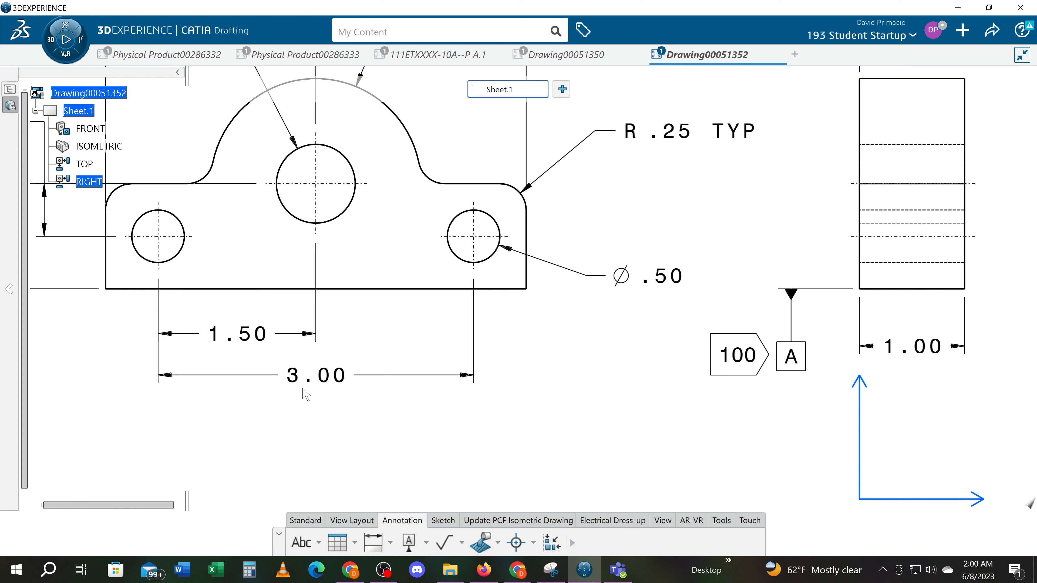